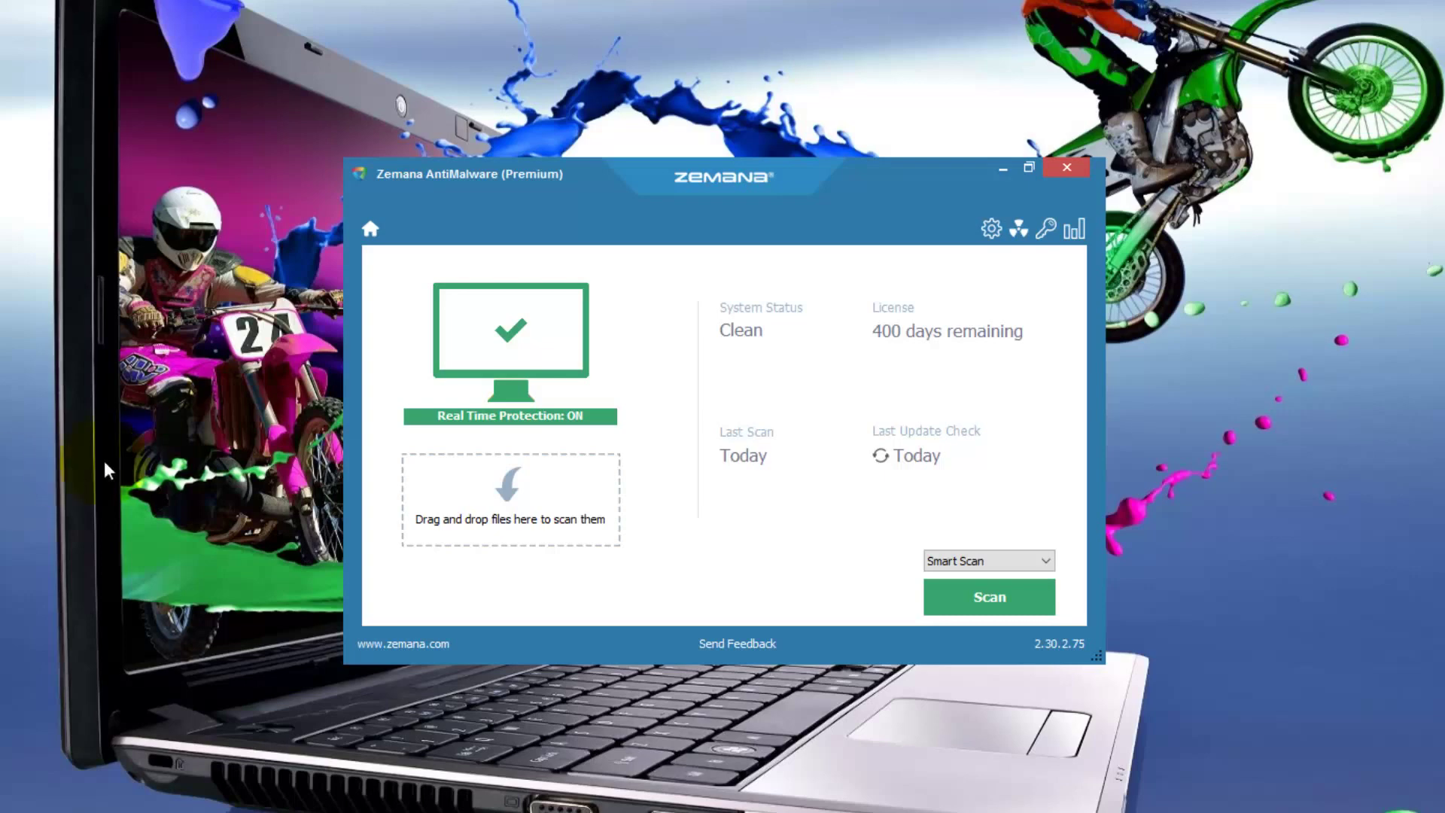
Open the program settings and look through the available interface languages without changing the selection
left_click(990, 229)
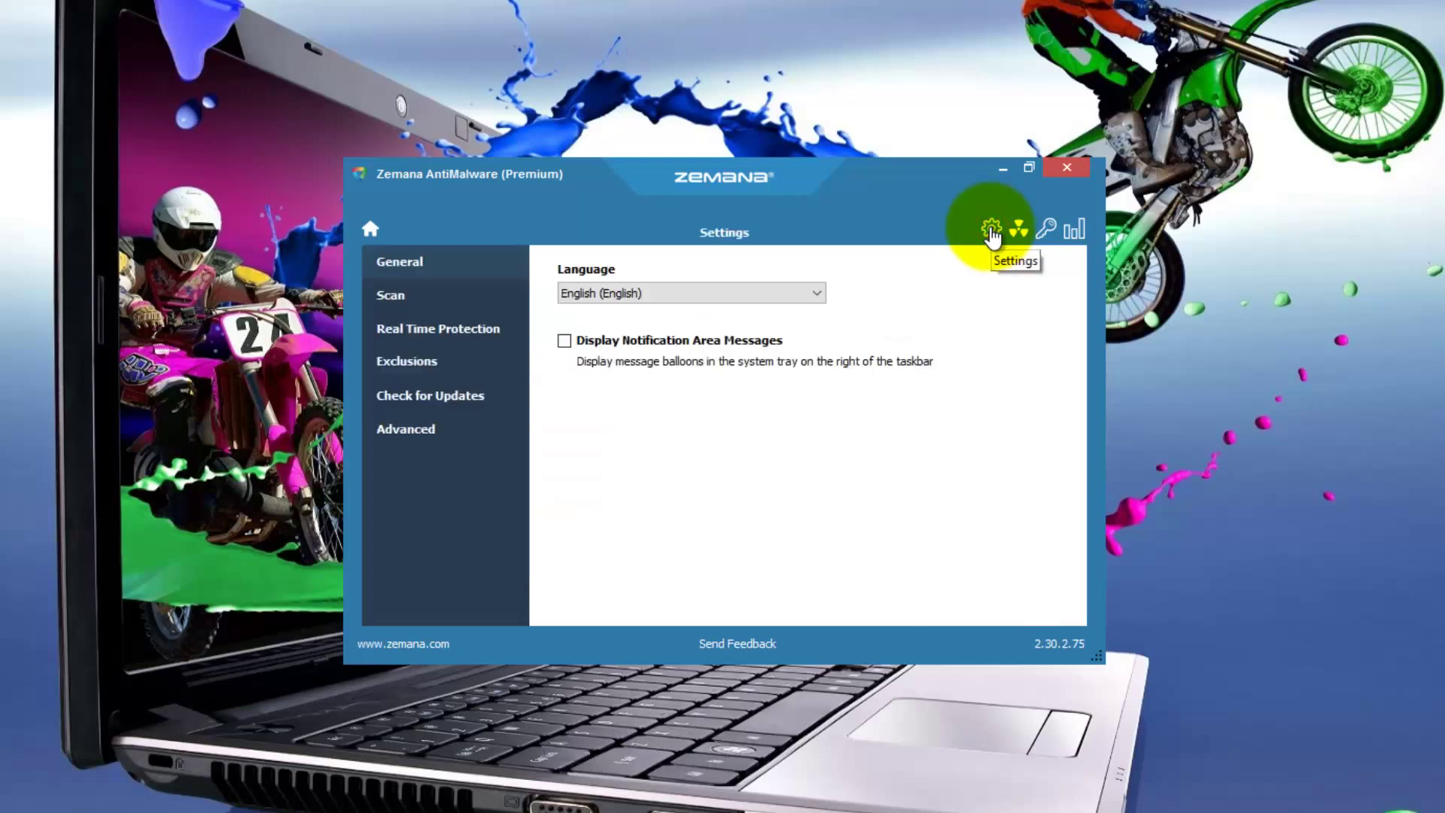
left_click(816, 295)
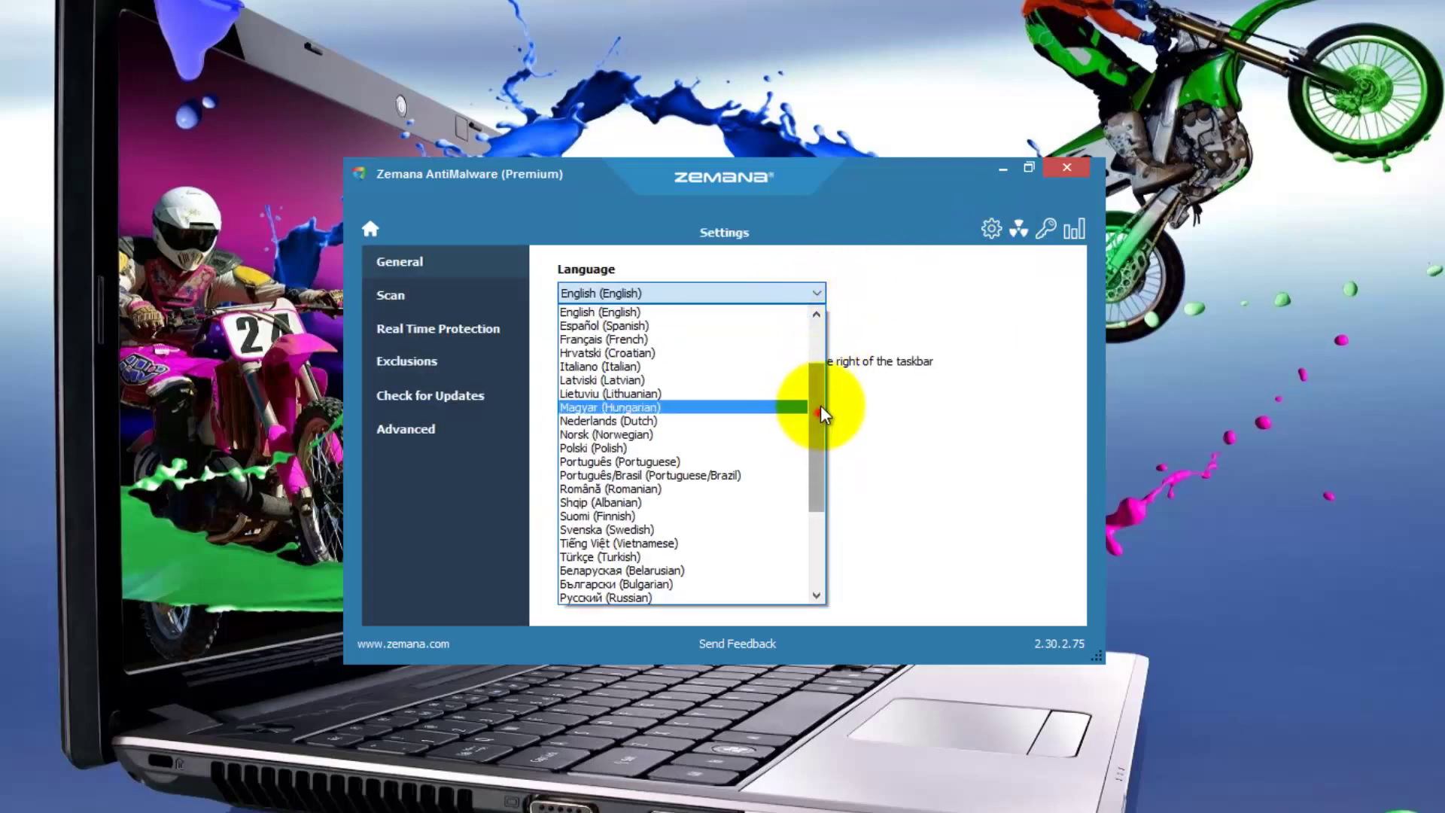
left_click_drag(820, 412, 879, 482)
left_click(879, 482)
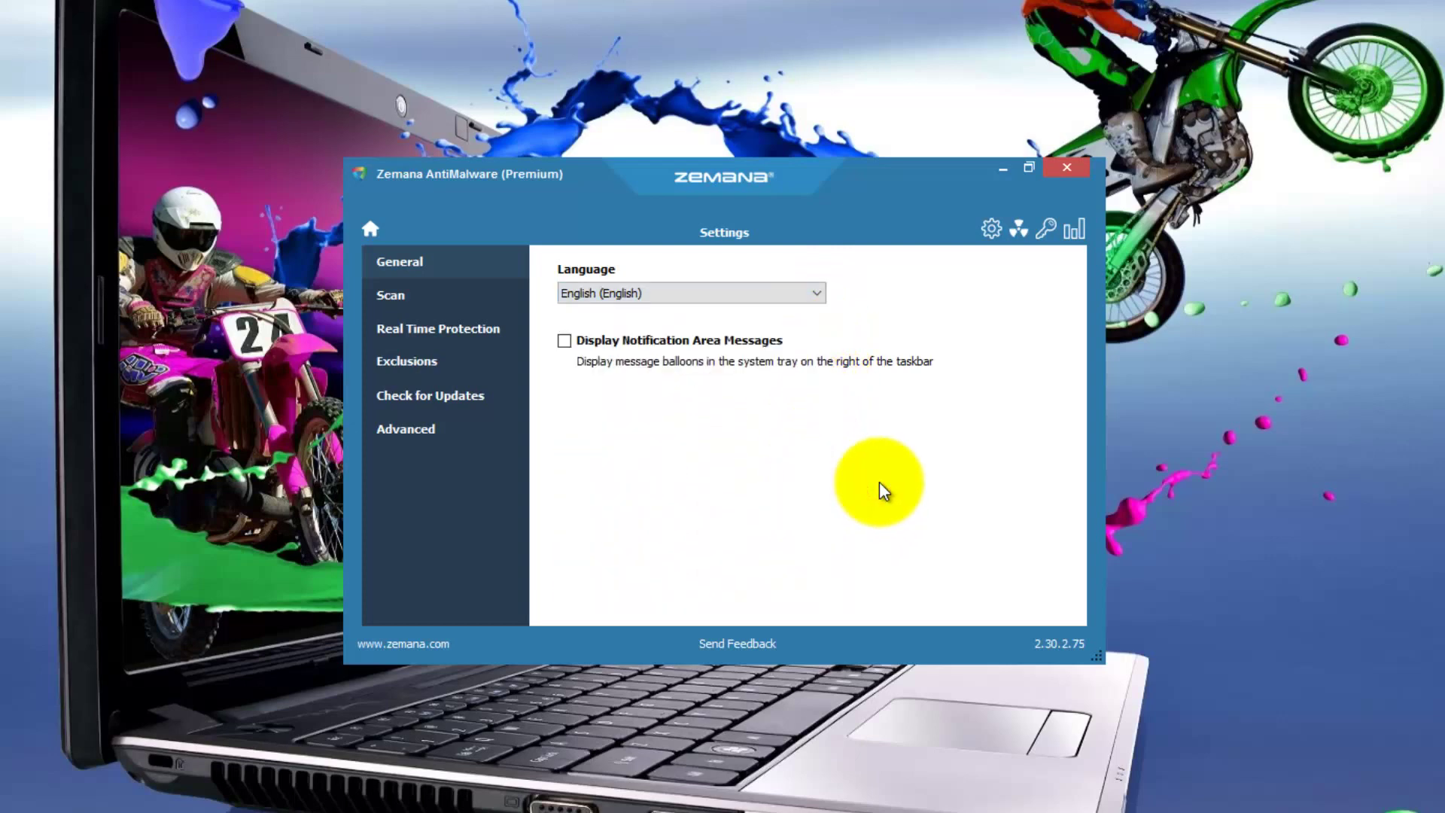
Configure the scheduled scan as a Deep Scan on Sunday at 05:00
left_click(394, 301)
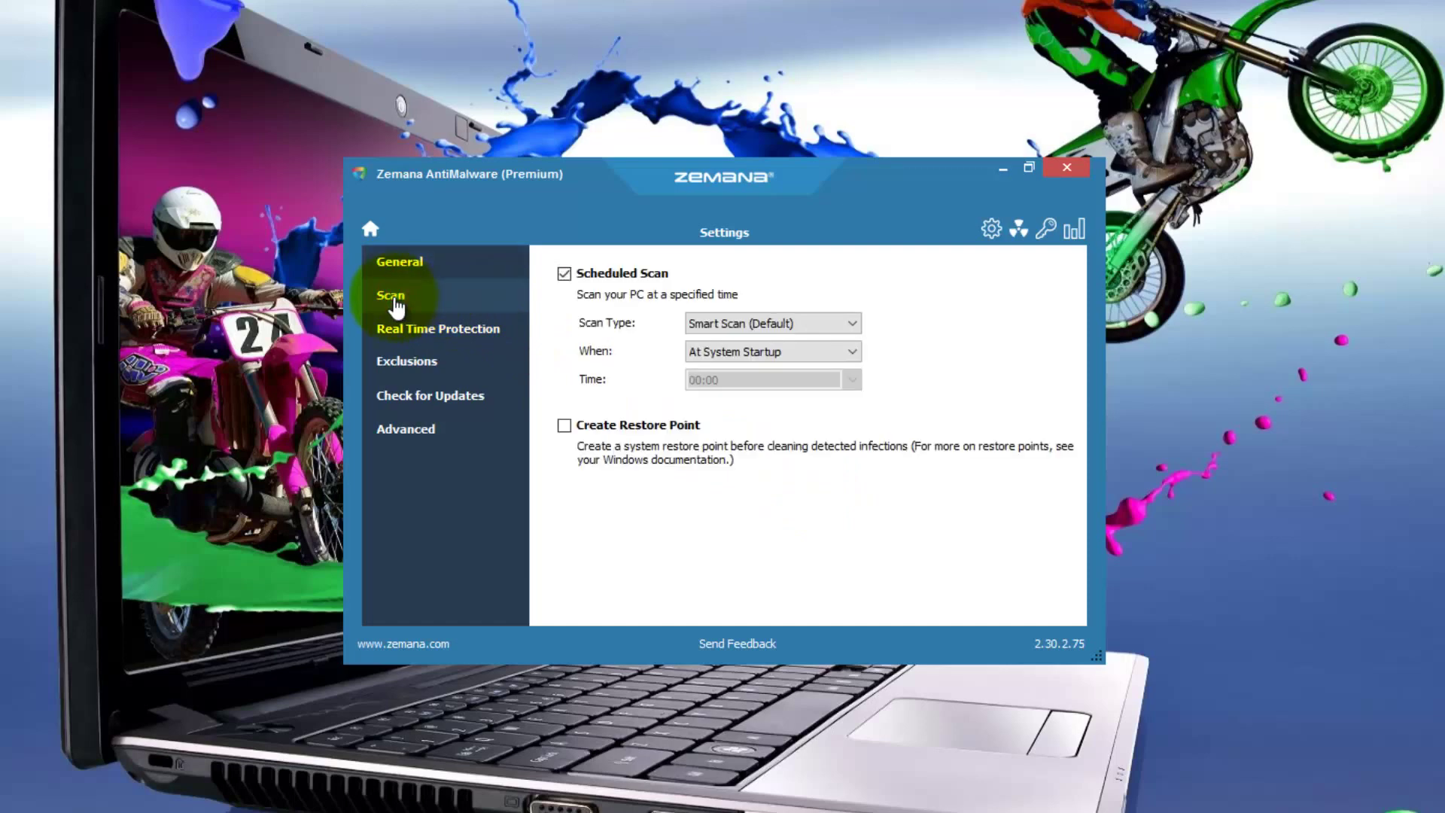
left_click(853, 323)
left_click(838, 353)
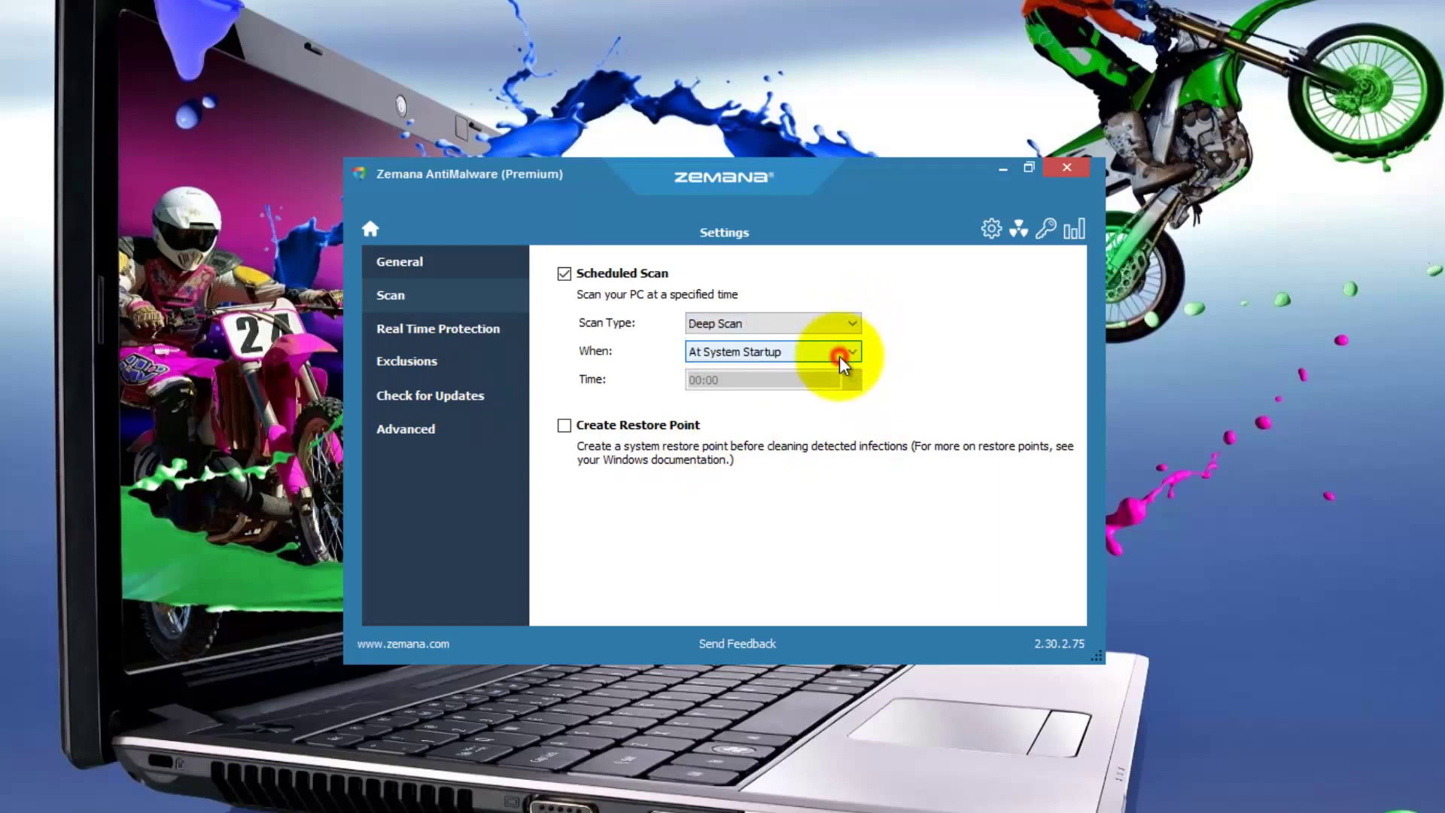
left_click(853, 351)
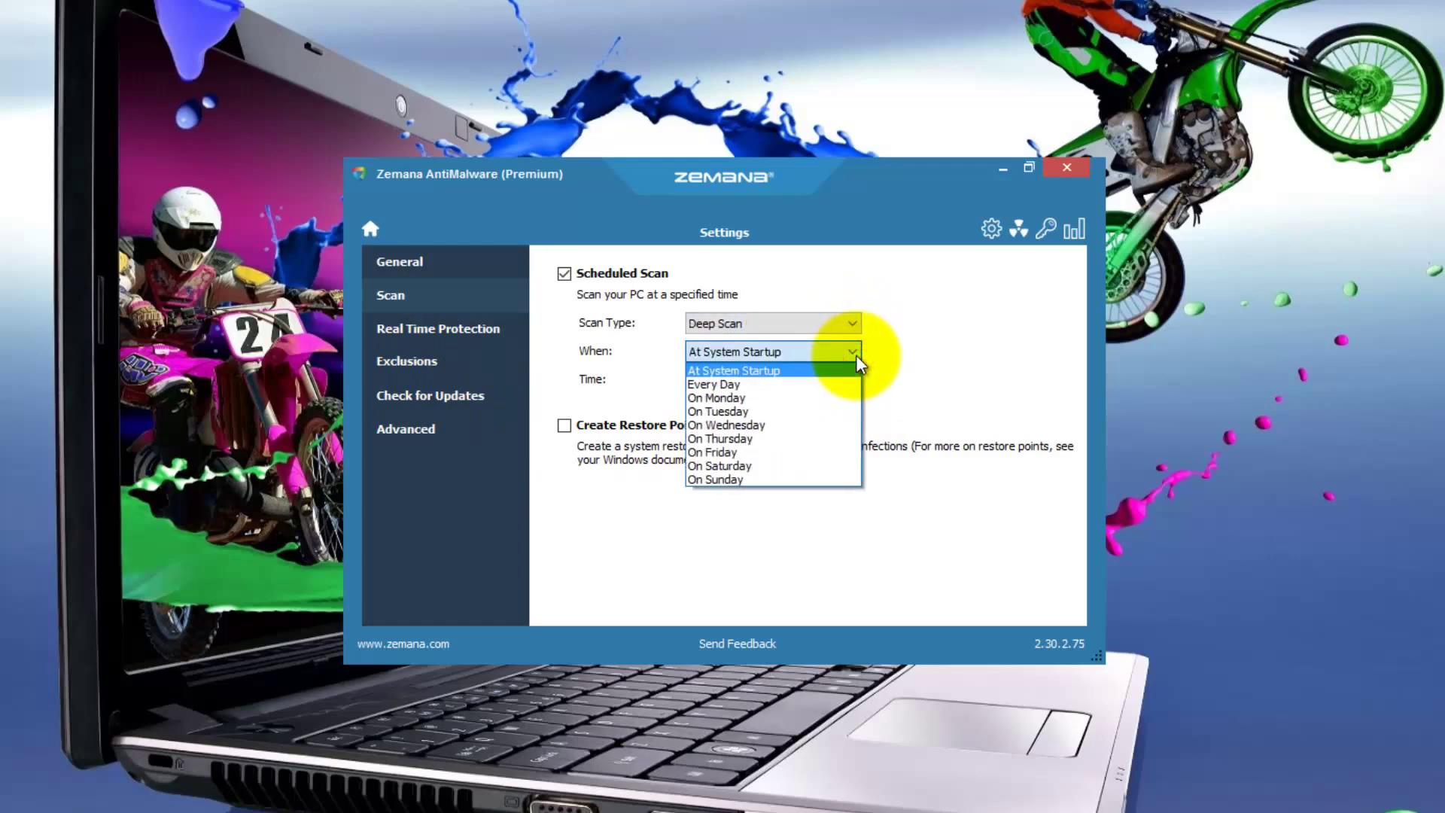
left_click(765, 479)
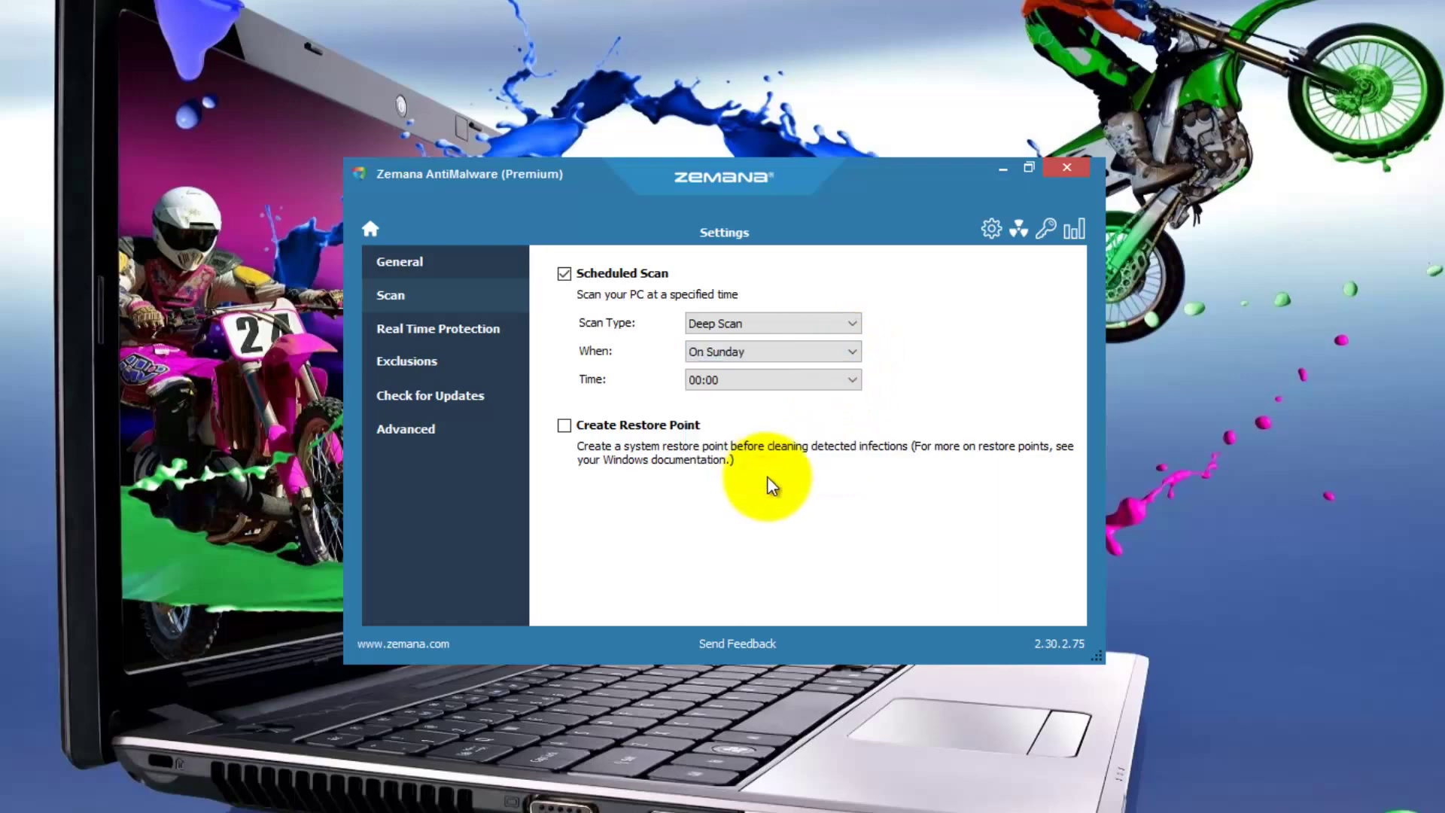
left_click(851, 378)
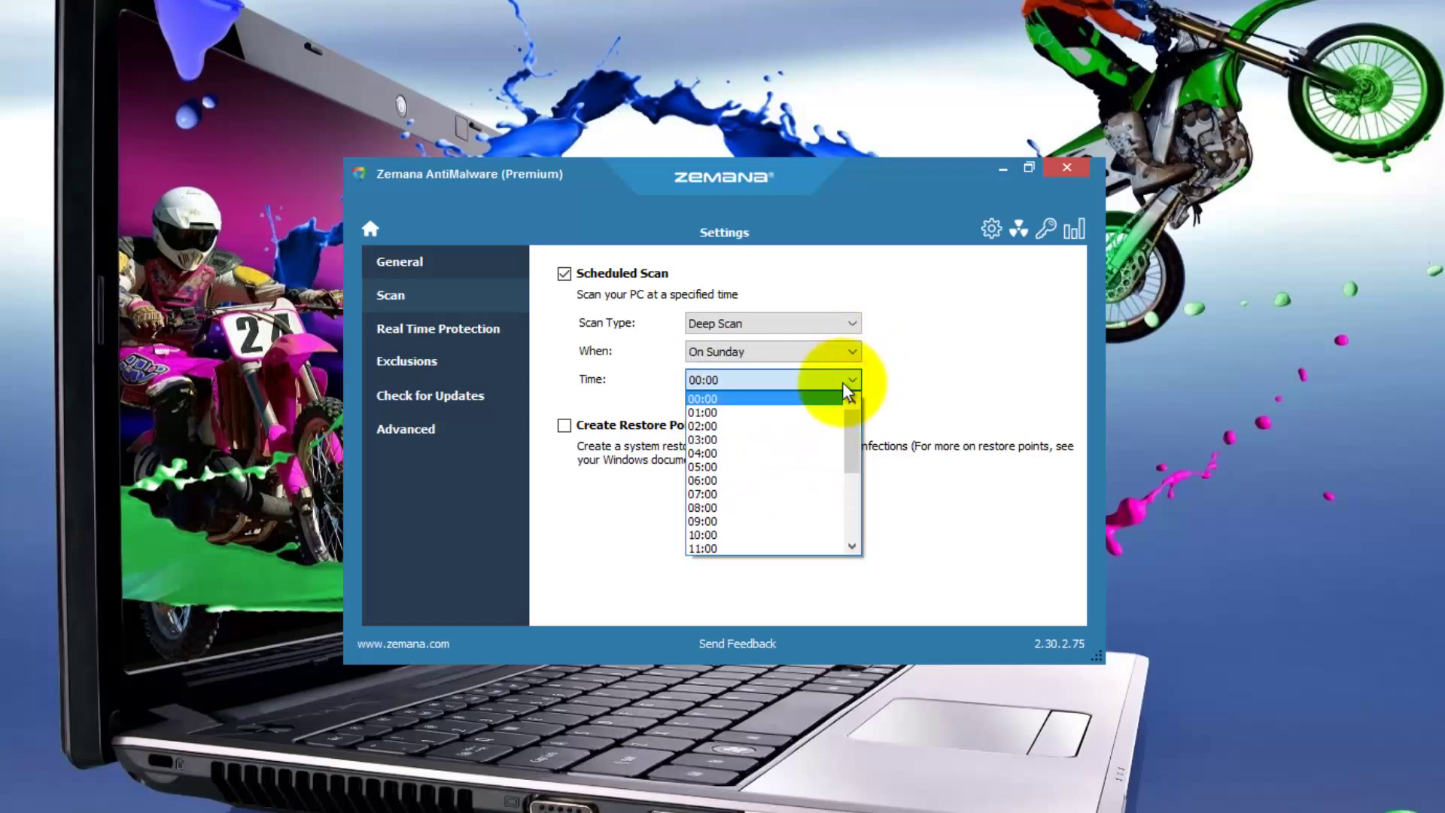
left_click(733, 467)
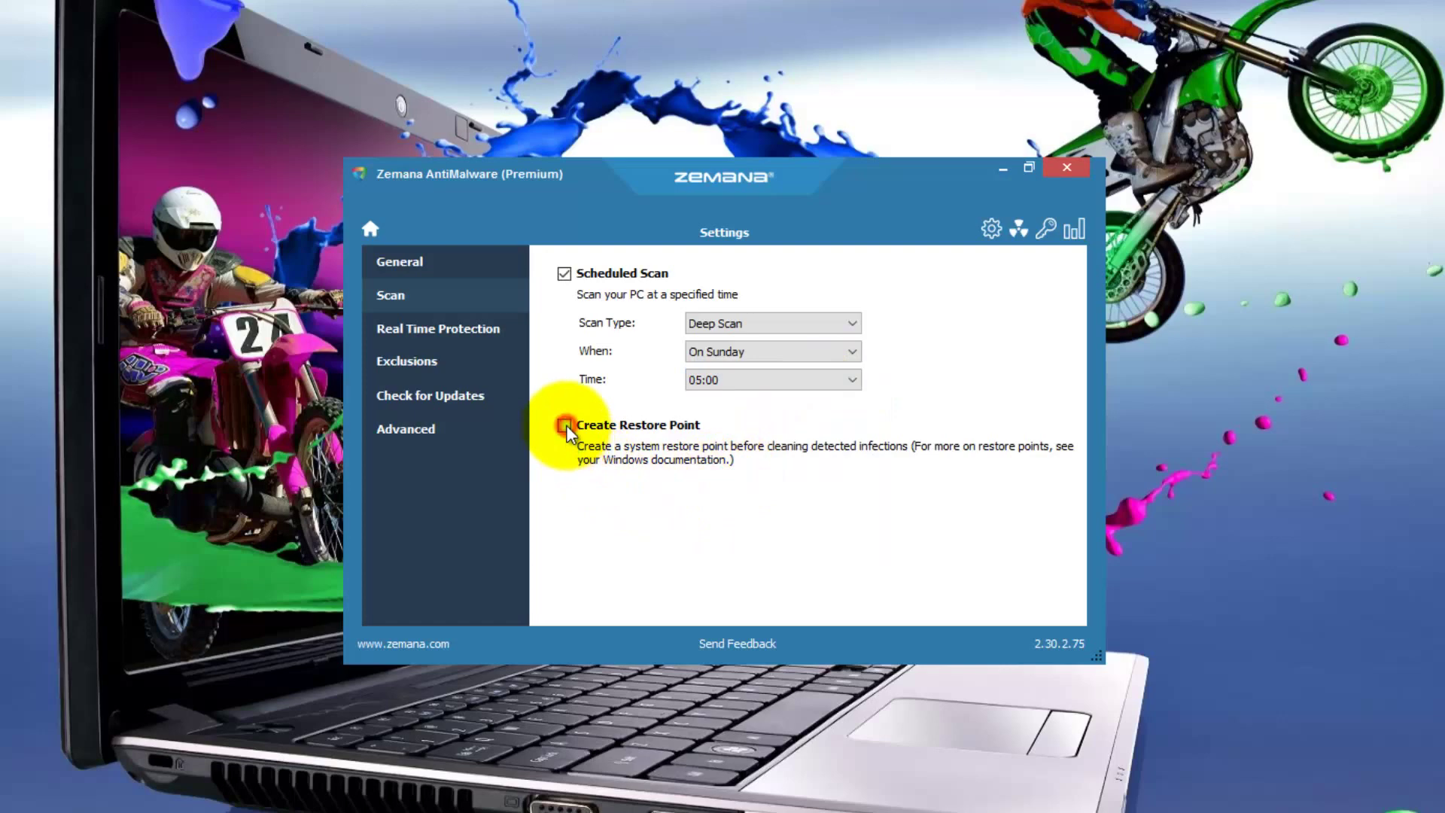
Review the Real Time Protection action choices and the options for excluding files or folders
left_click(406, 333)
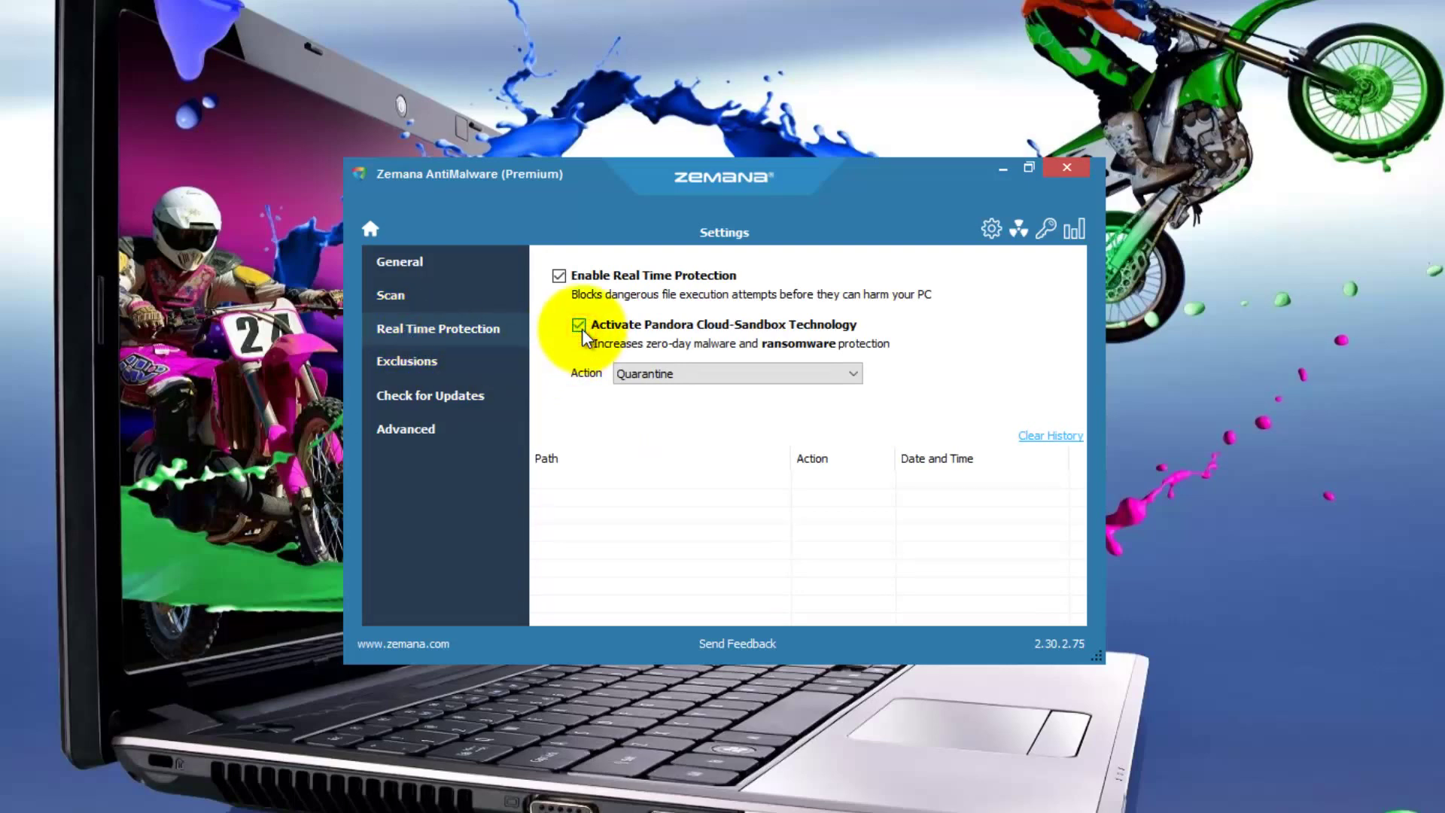
left_click(853, 374)
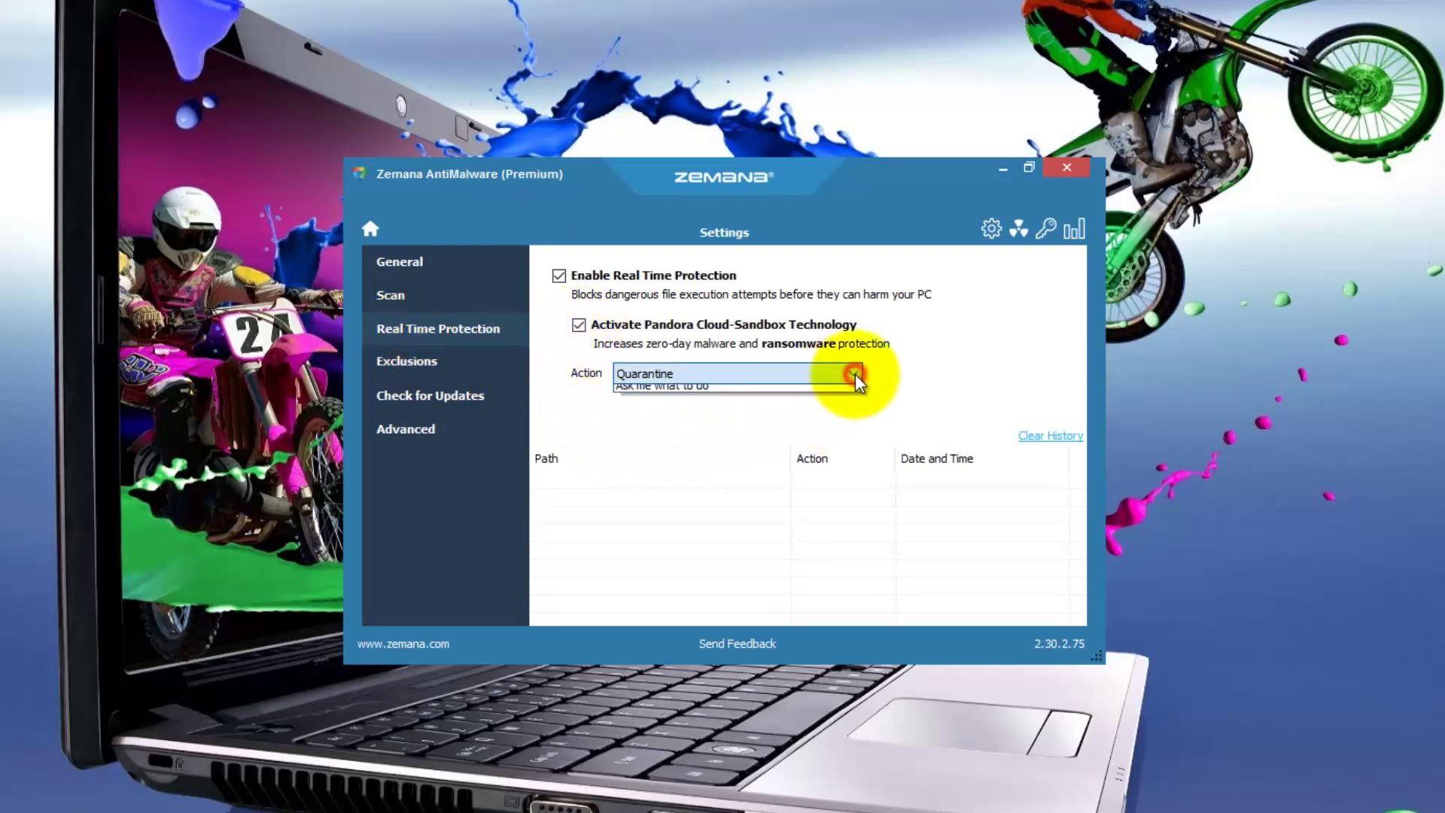
left_click(888, 376)
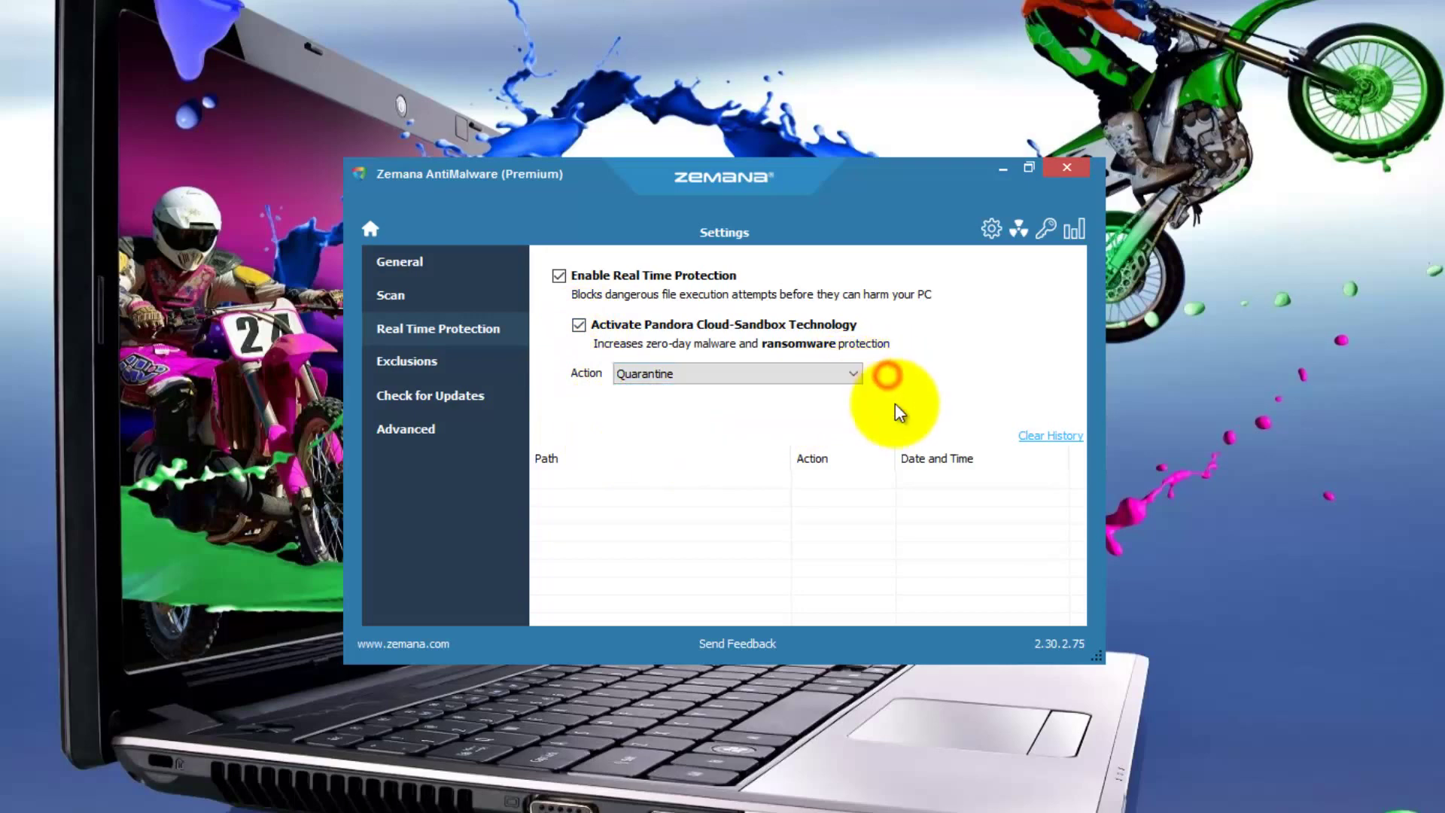
left_click(401, 362)
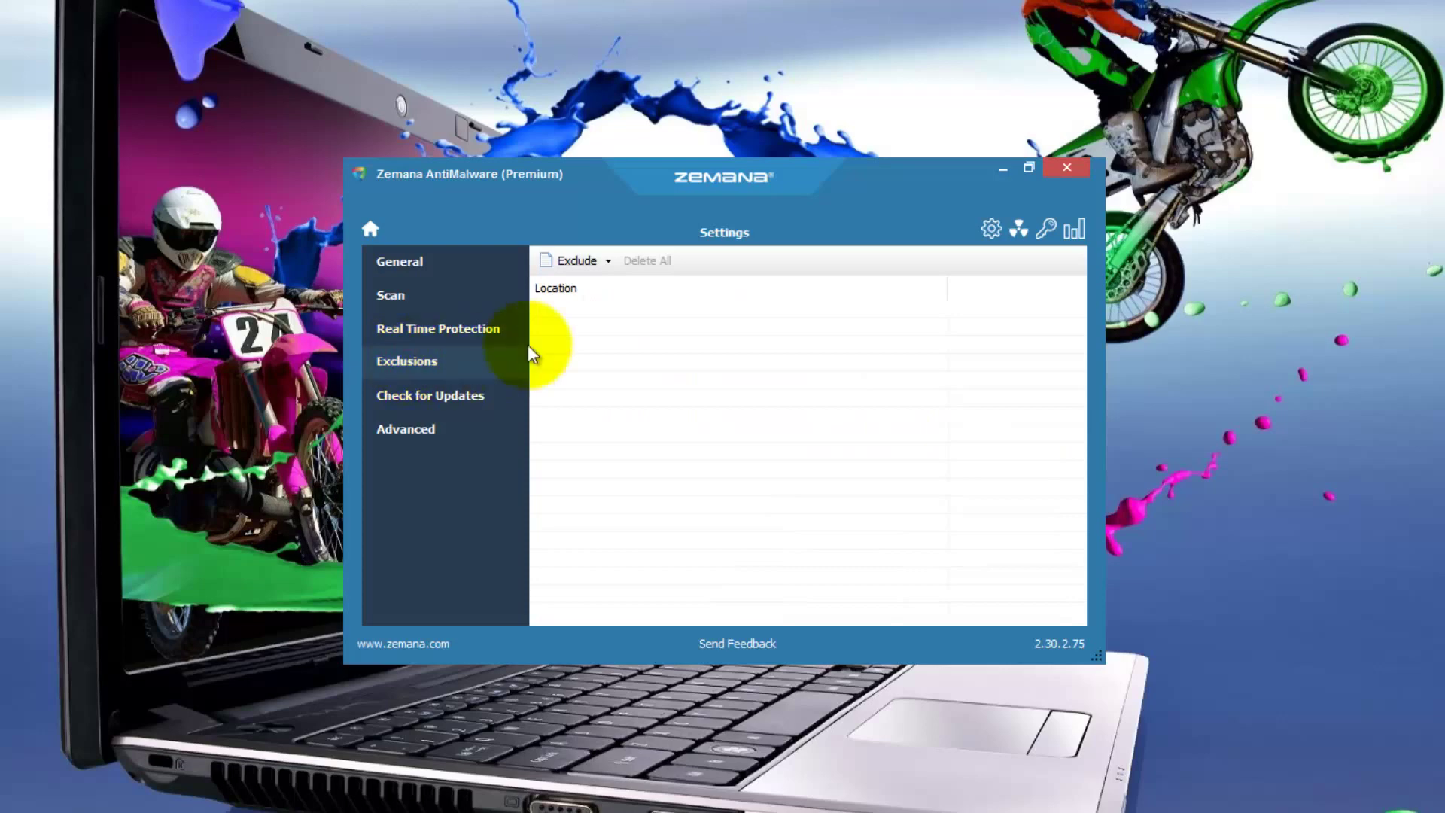
left_click(607, 257)
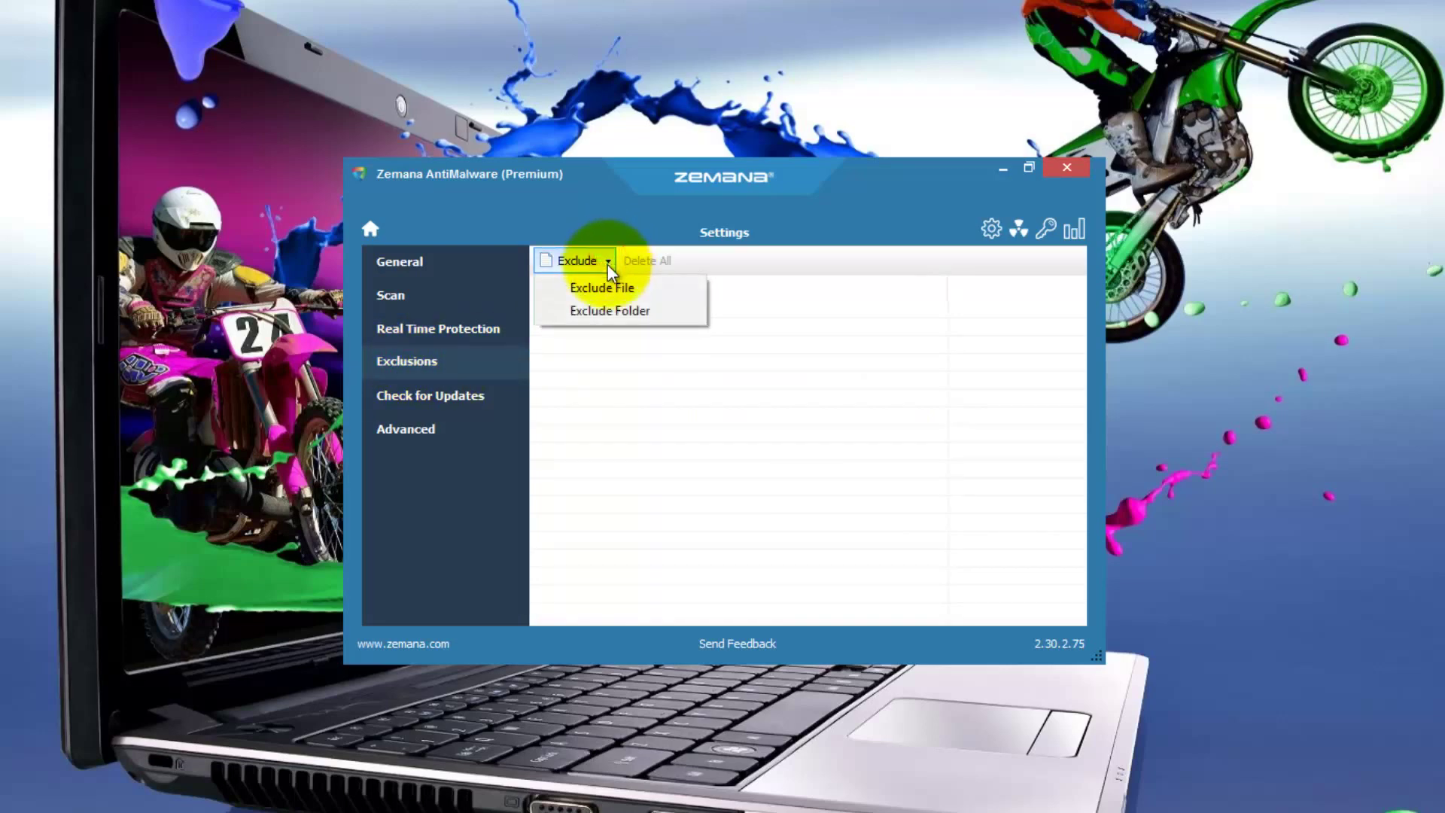
left_click(597, 236)
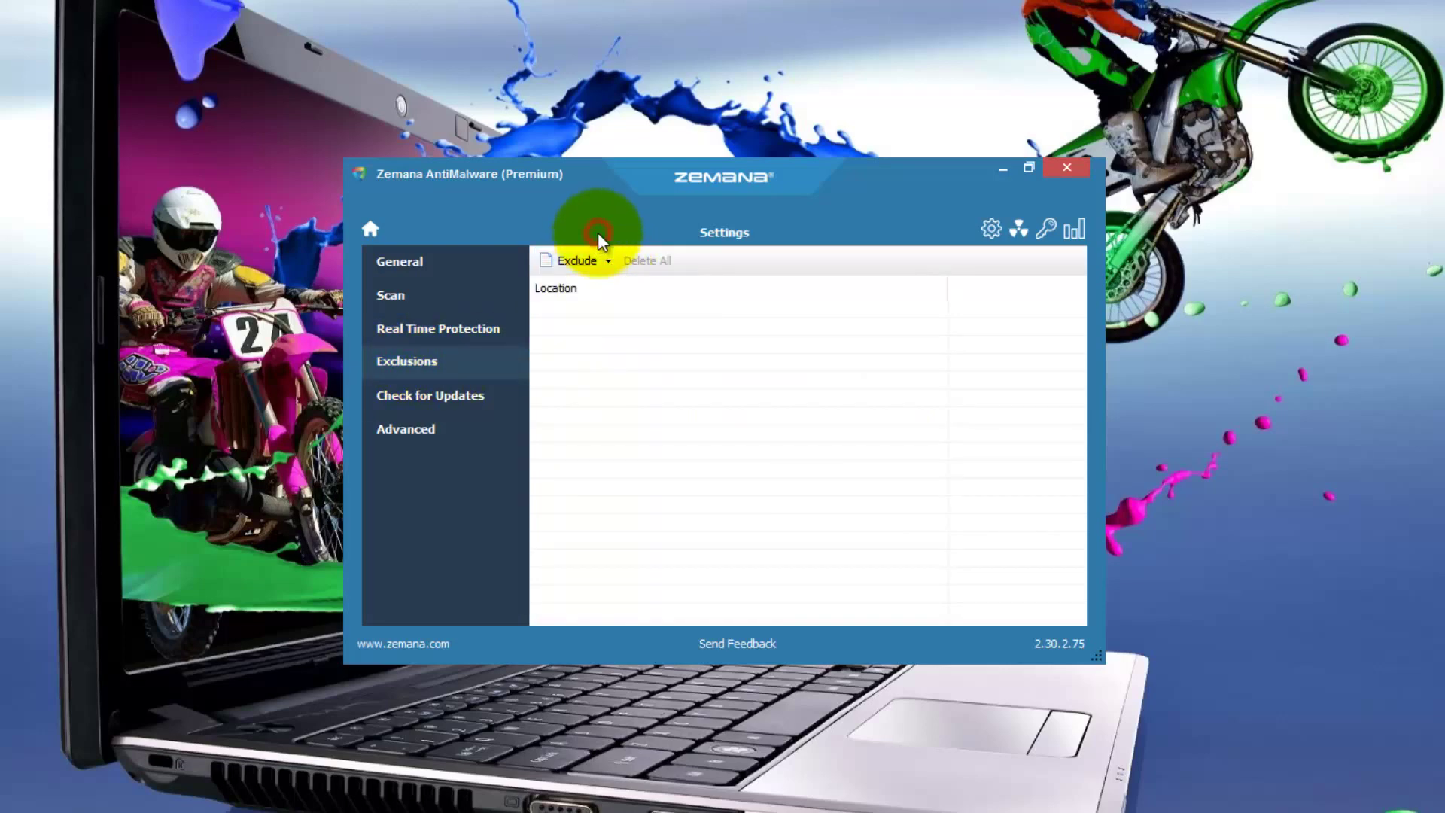
Check for program updates and review the advanced settings behind the warning, ending on the home screen
left_click(401, 398)
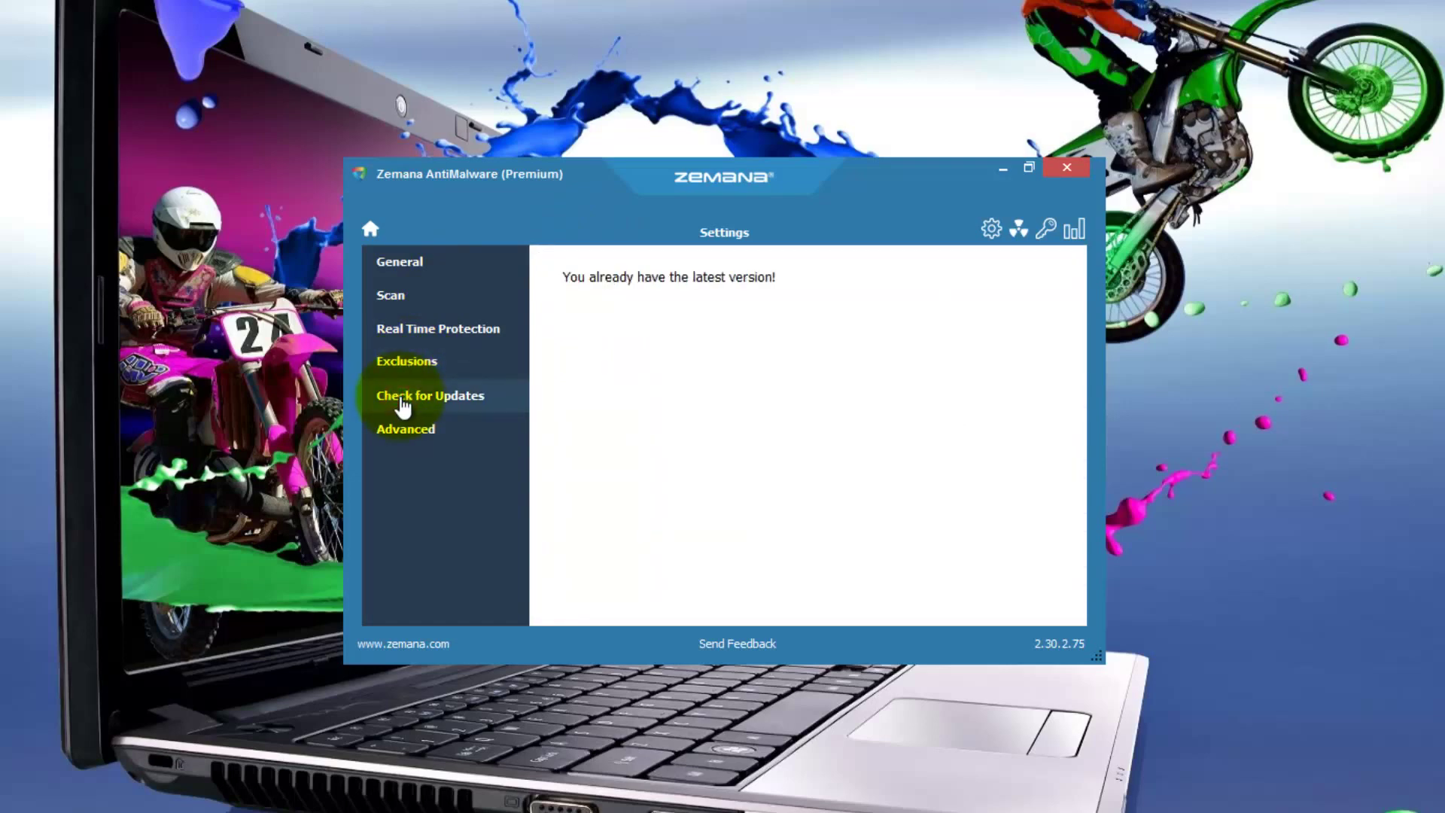
left_click(403, 435)
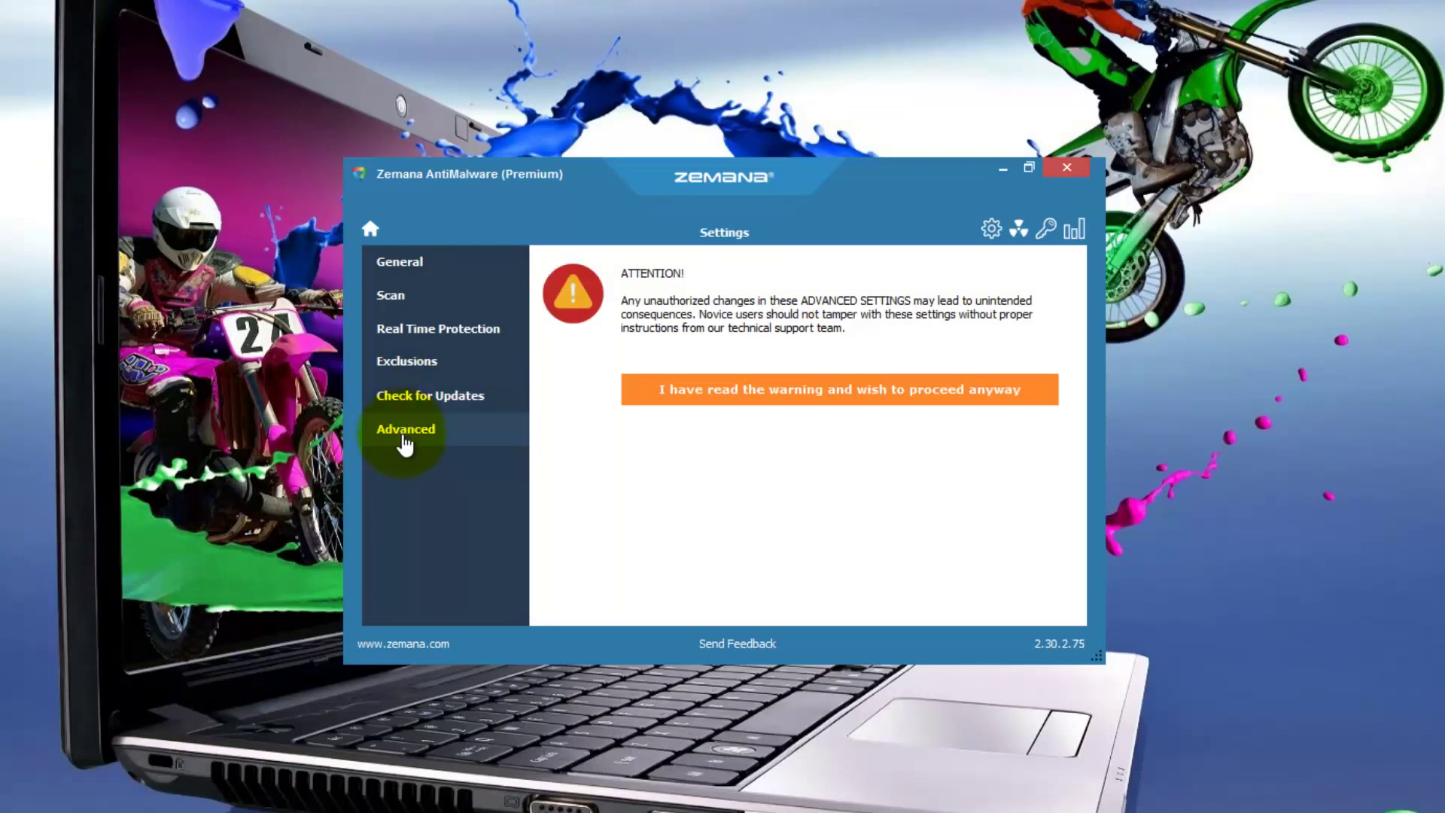
left_click(823, 387)
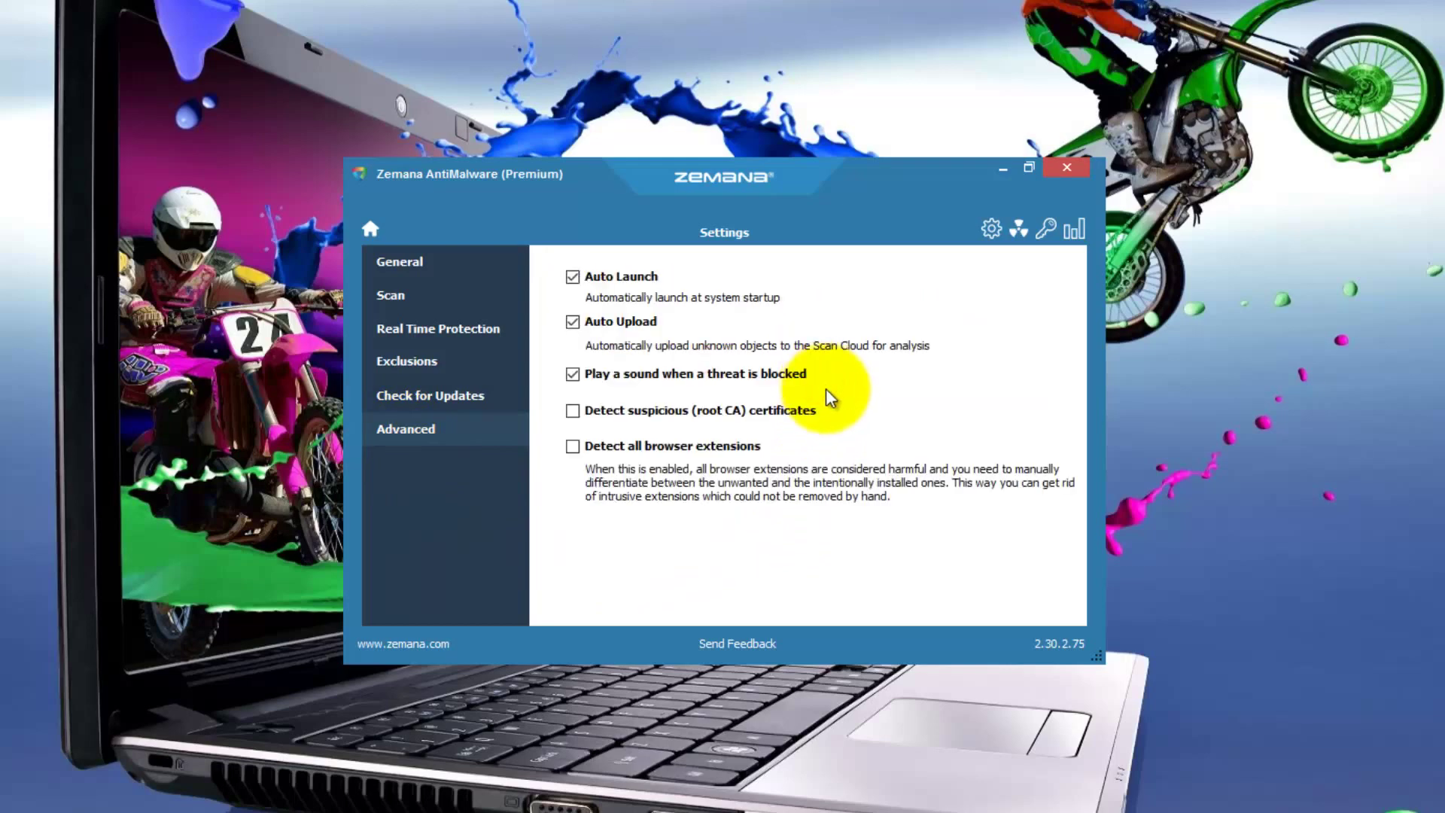
left_click(398, 263)
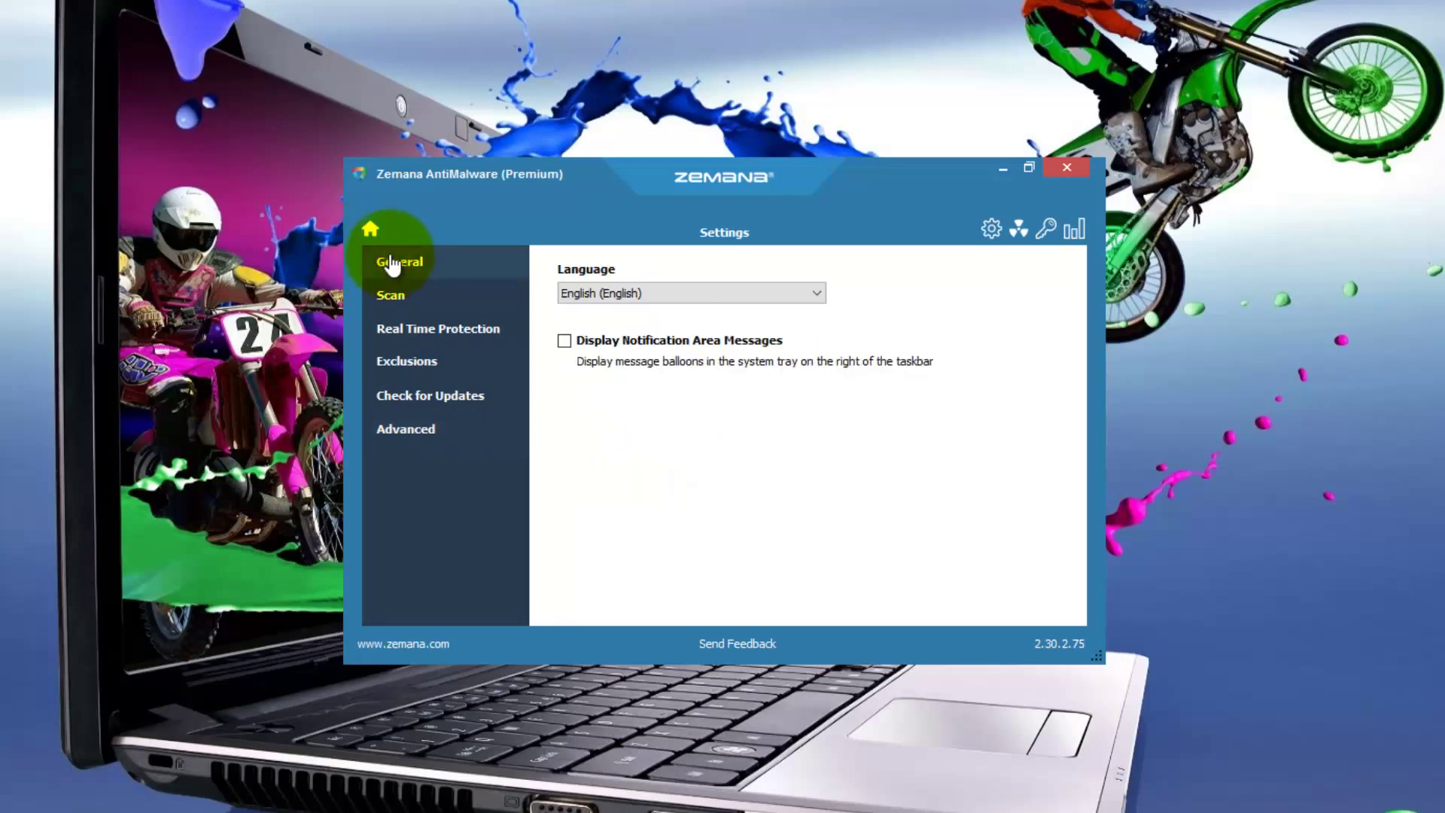
left_click(372, 232)
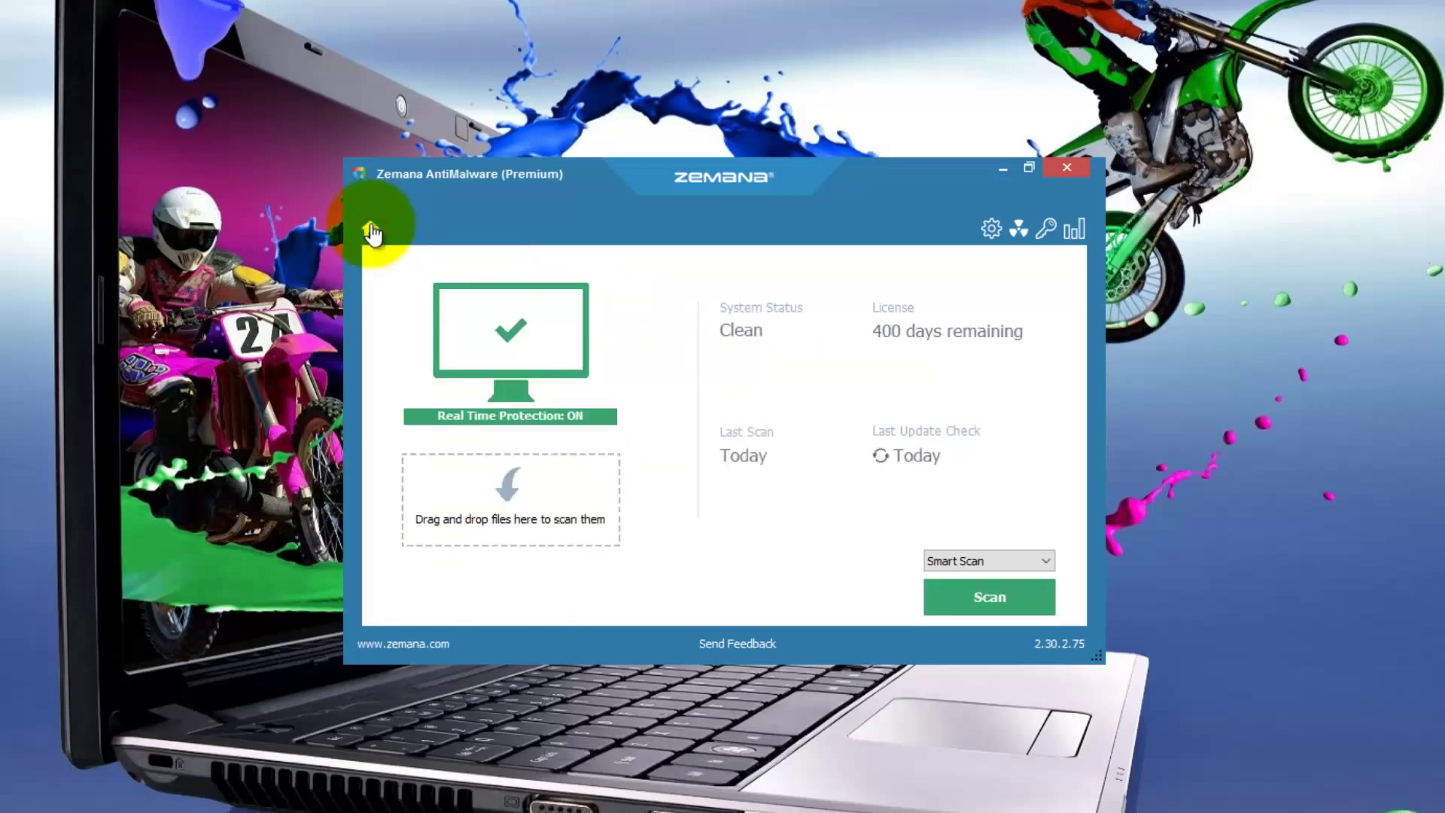
View the quarantine list, license details and scan reports, ending on the home screen
left_click(1018, 232)
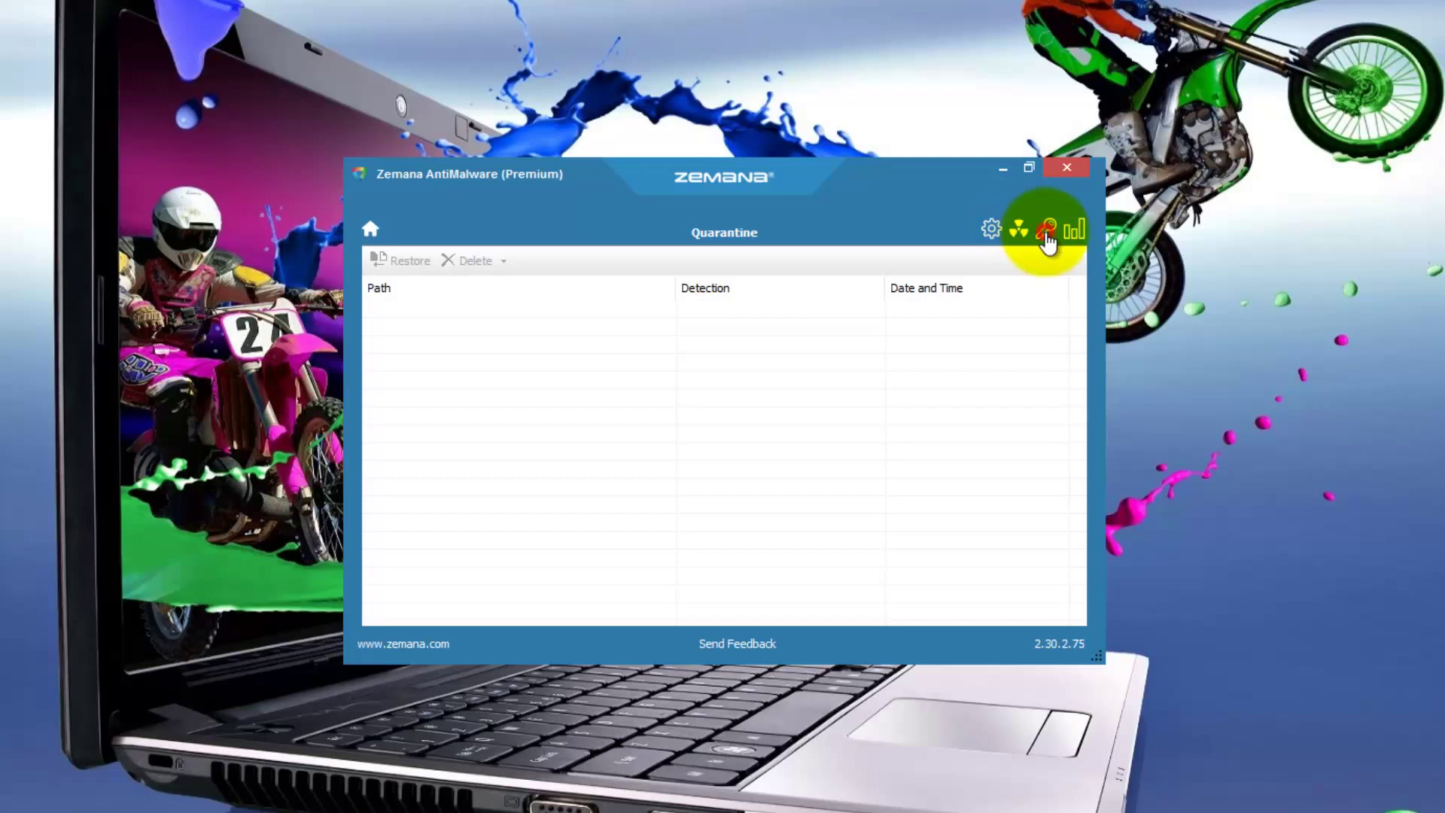
left_click(1045, 233)
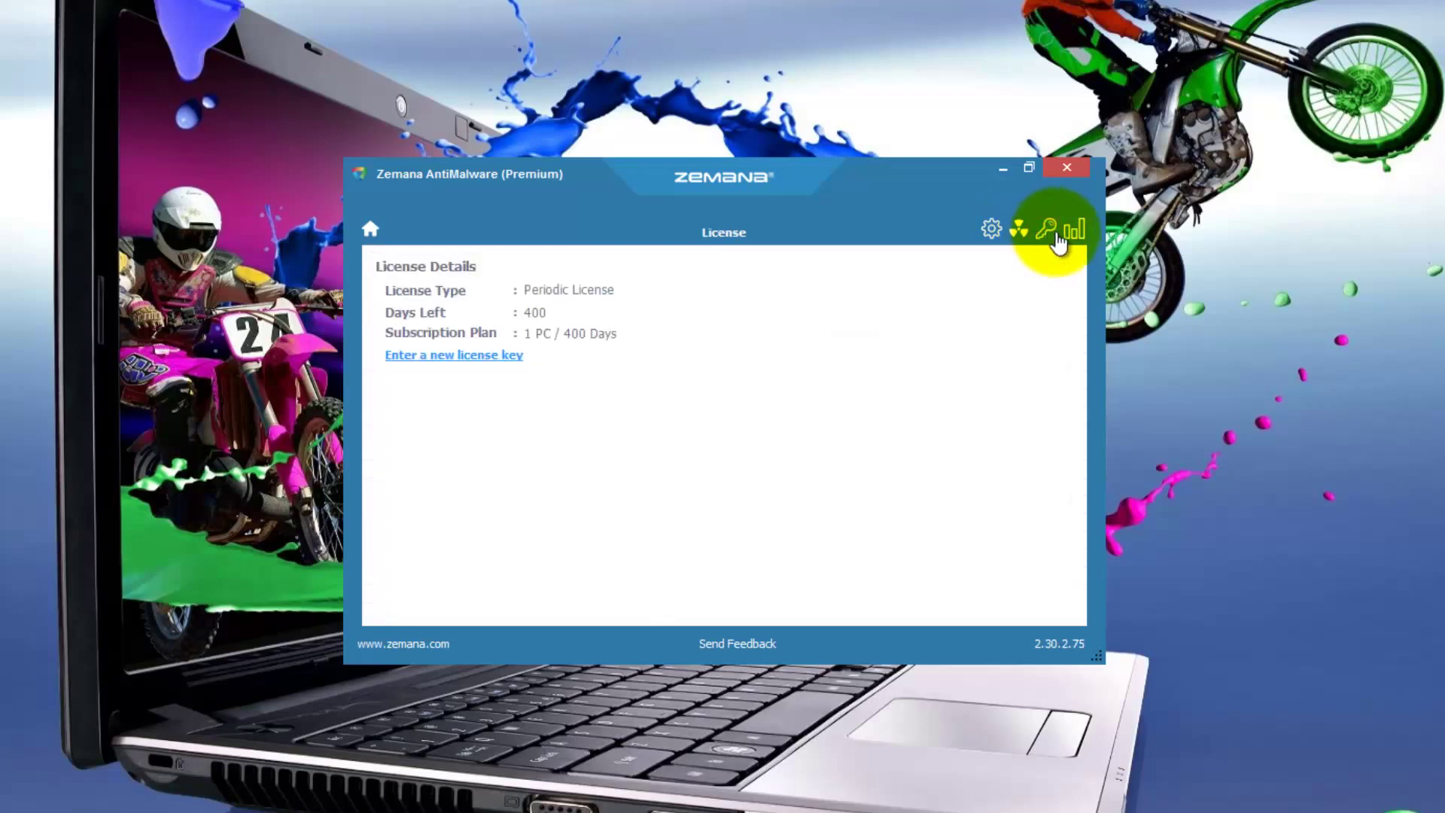
left_click(1076, 239)
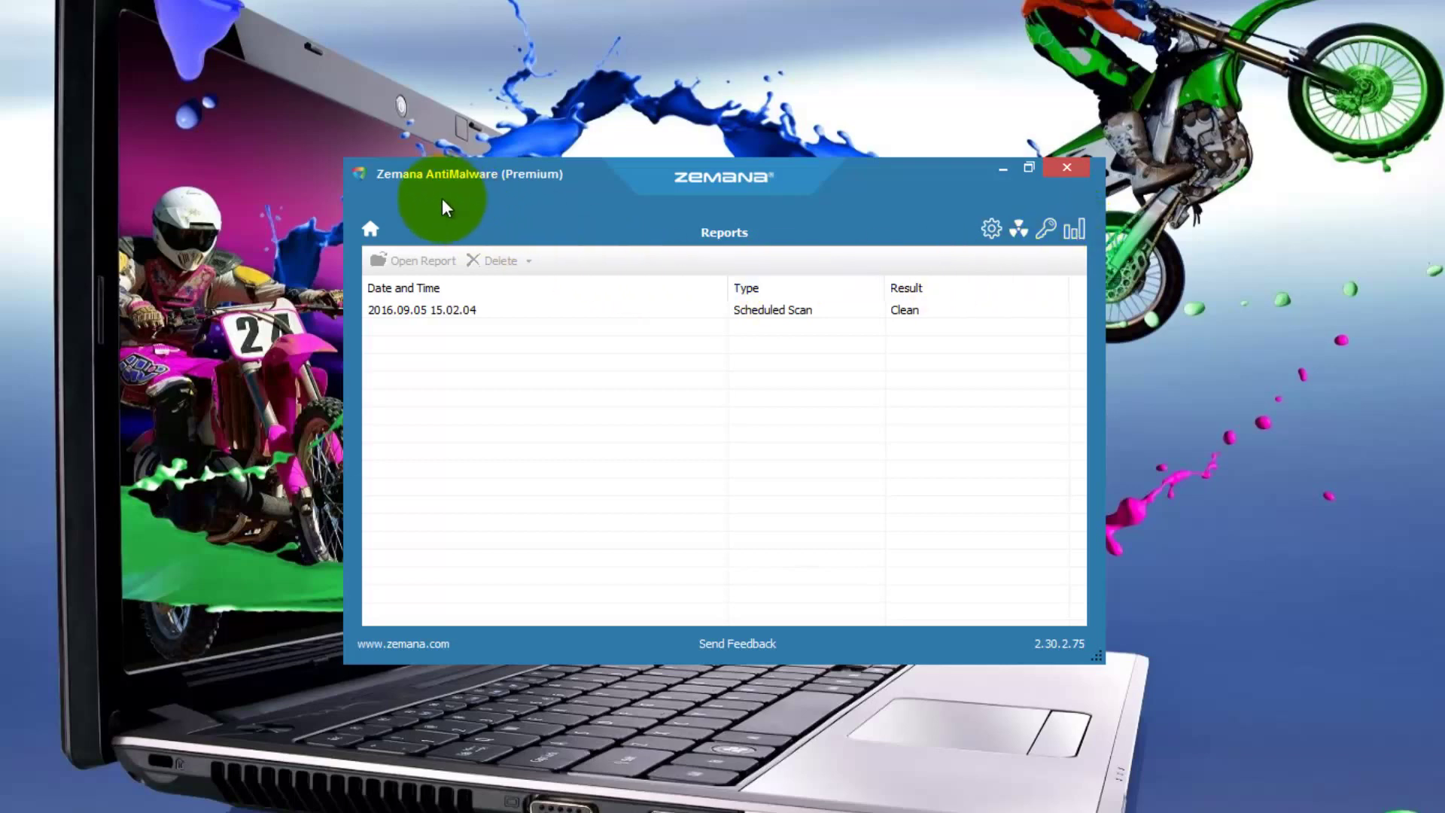
left_click(368, 229)
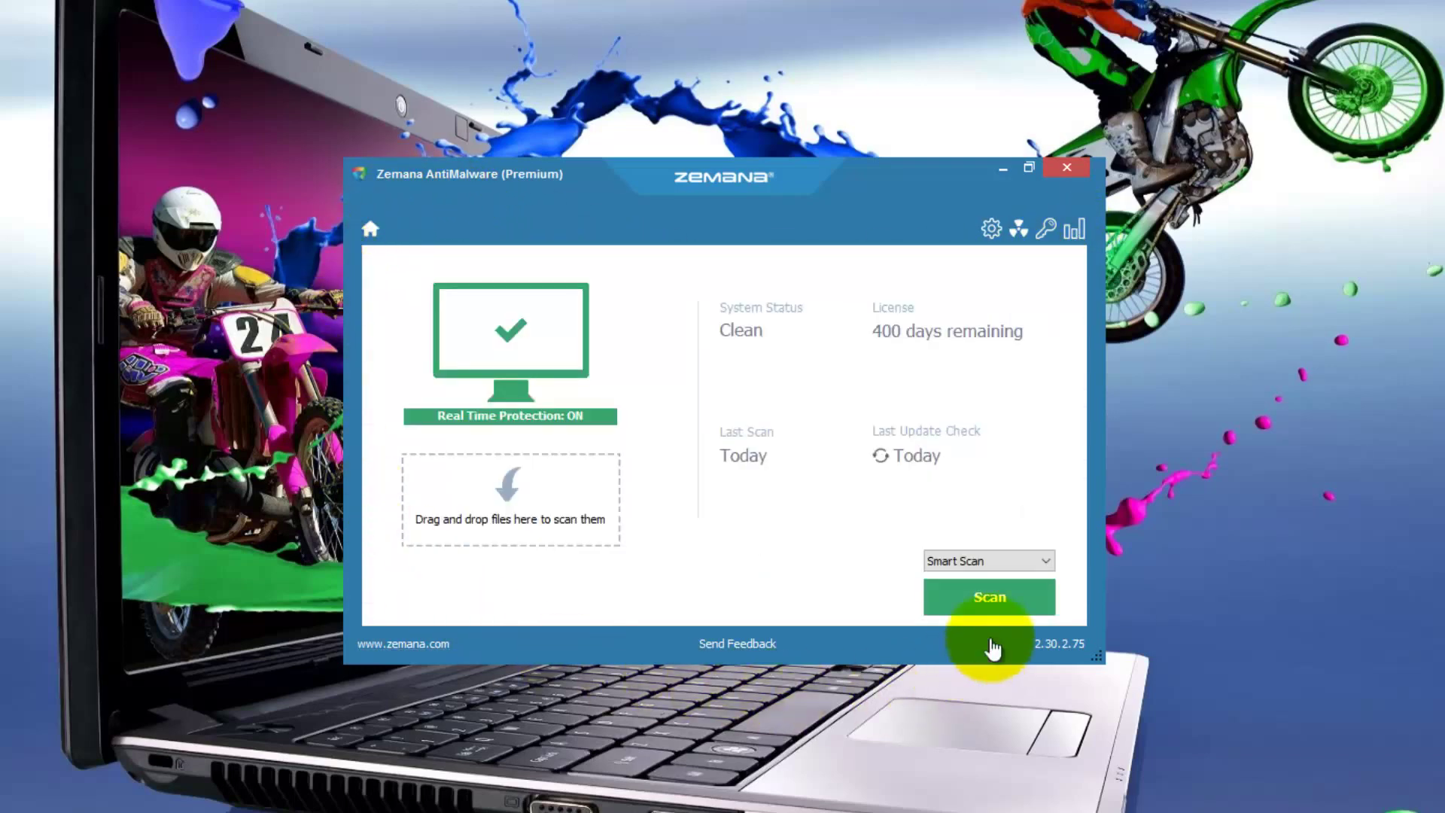
Run a Deep Scan of the computer
left_click(1045, 561)
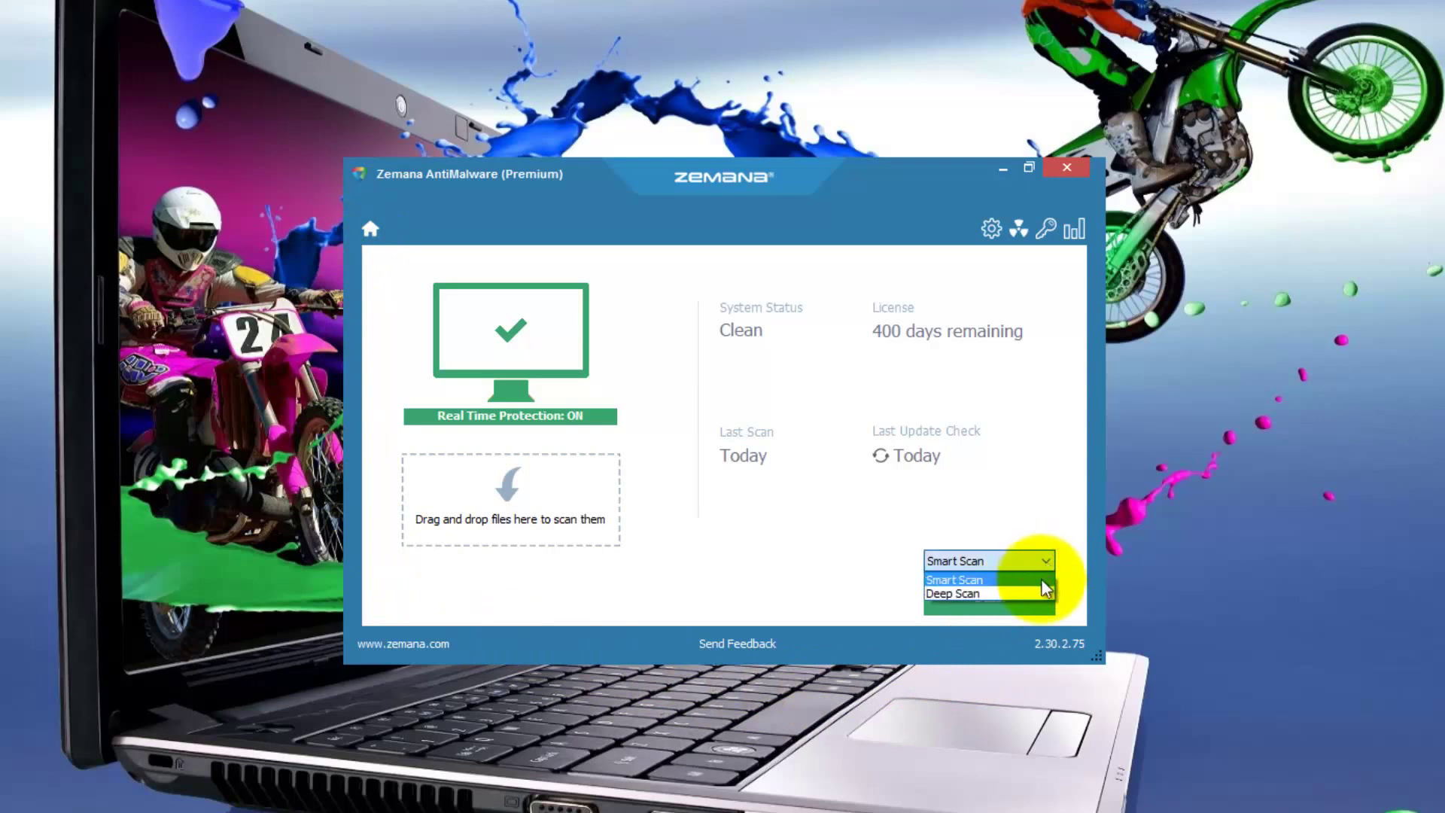
left_click(1041, 593)
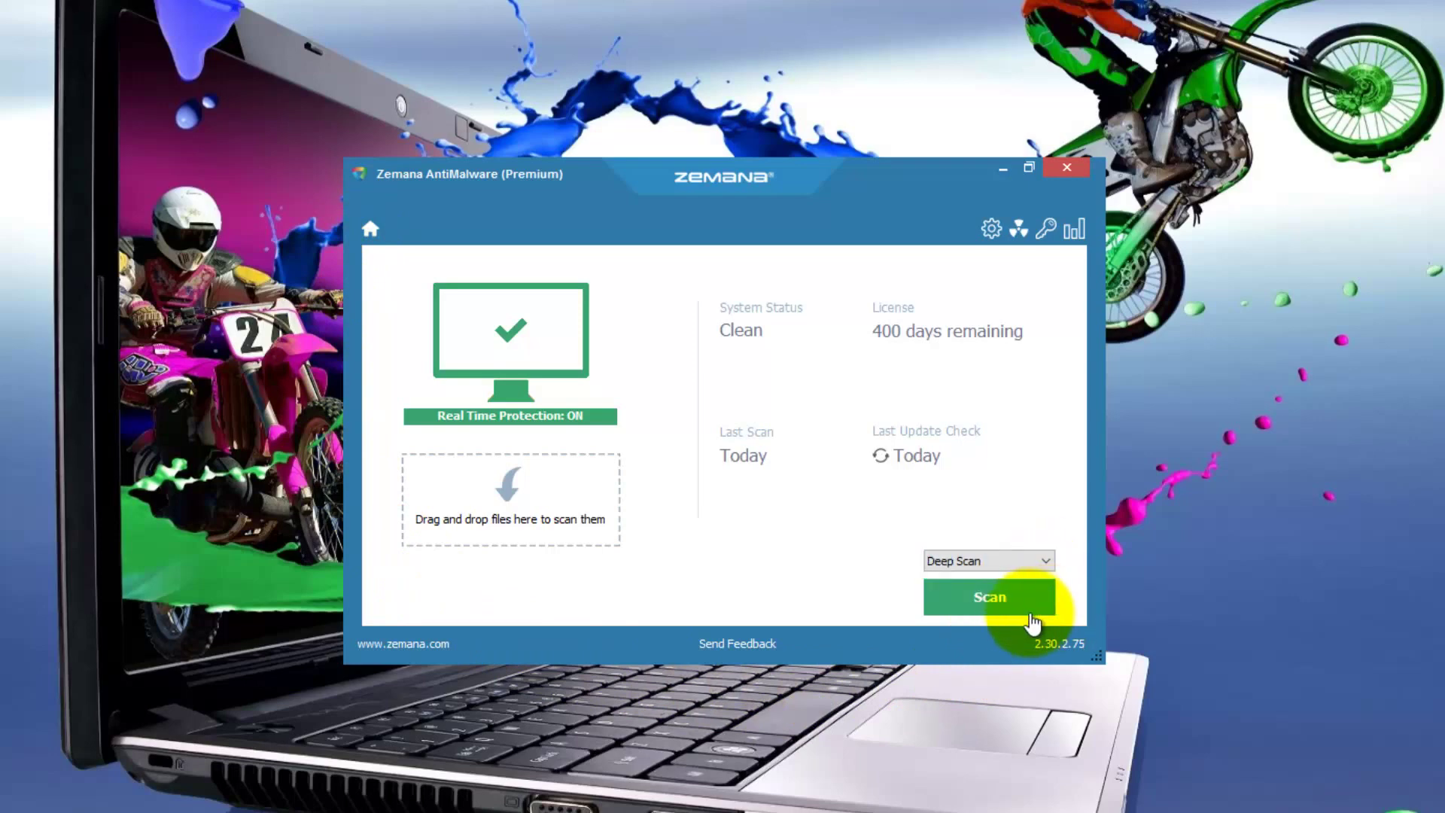
left_click(992, 601)
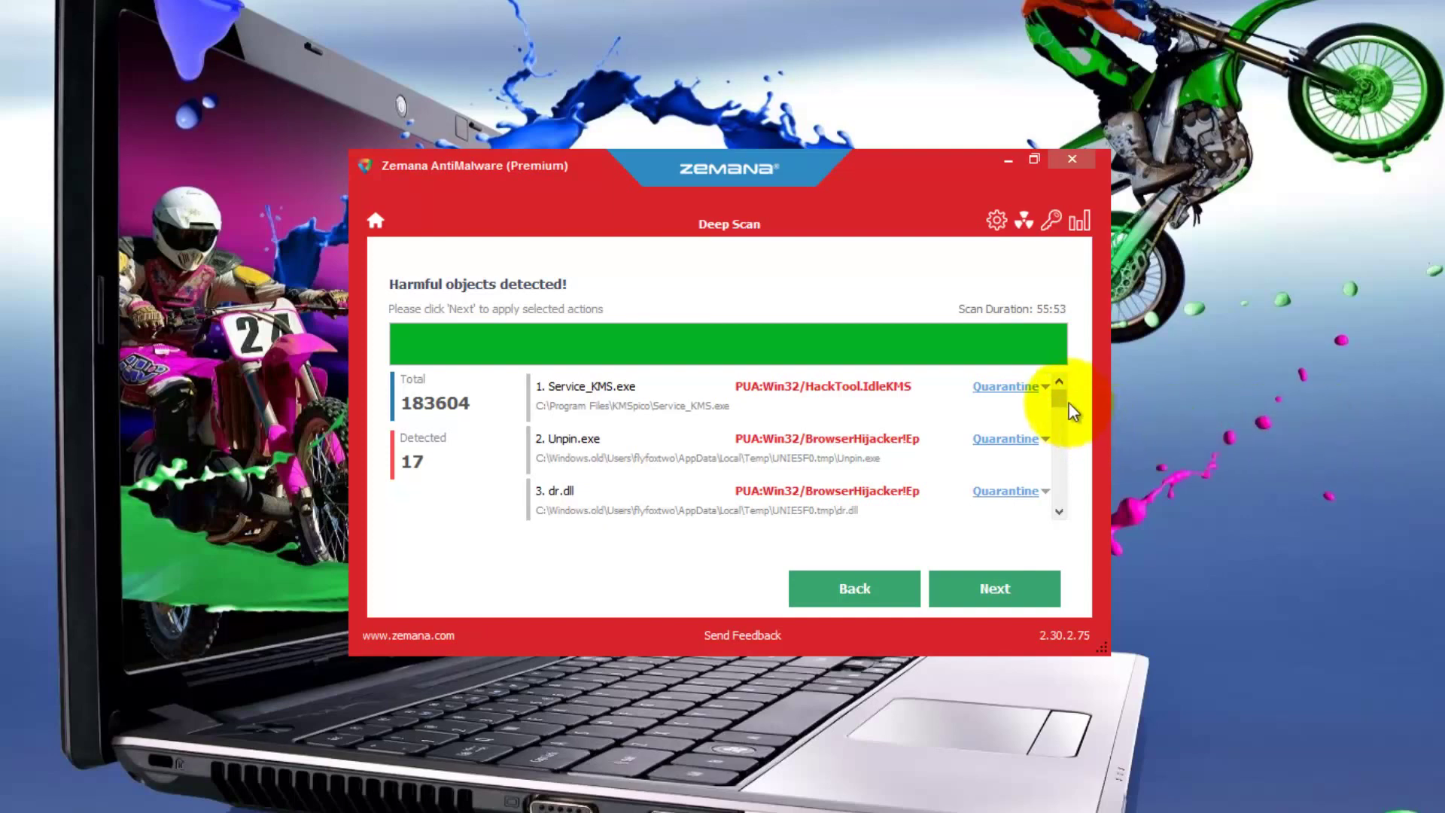
Look through the detected objects, apply the Quarantine action to all of them, and return to the home screen
left_click_drag(1058, 396, 1088, 369)
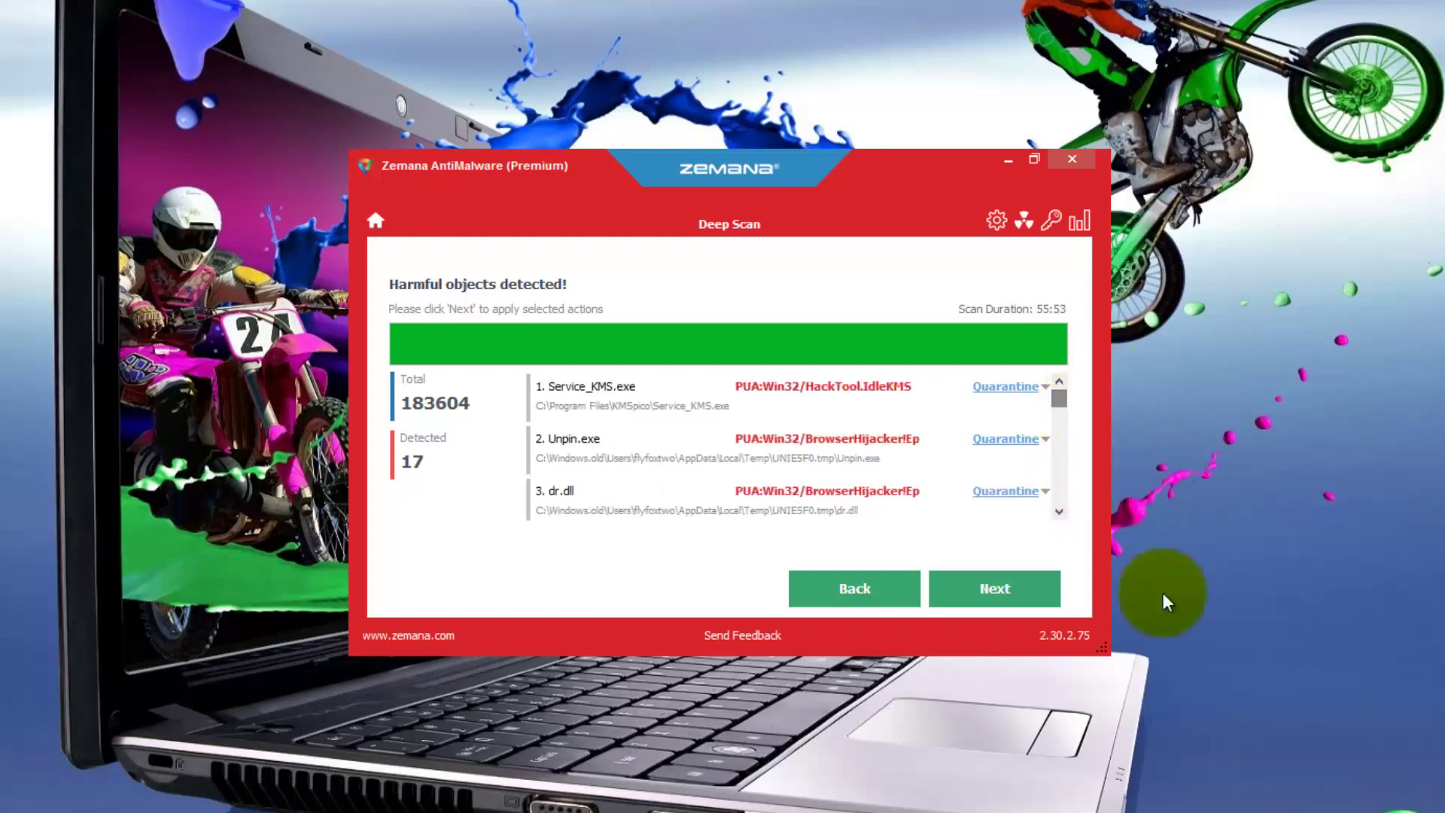
left_click(991, 590)
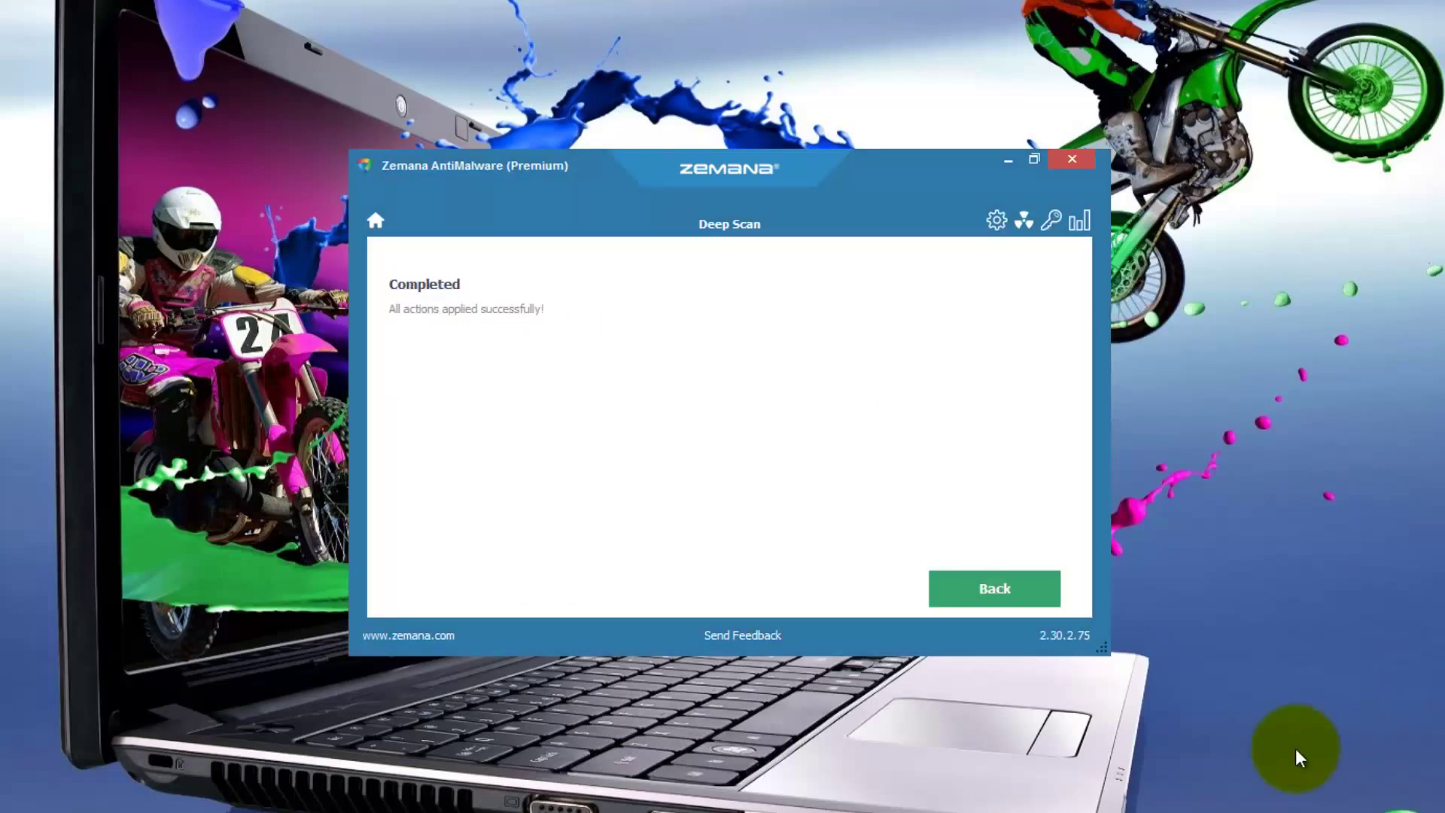
left_click(992, 593)
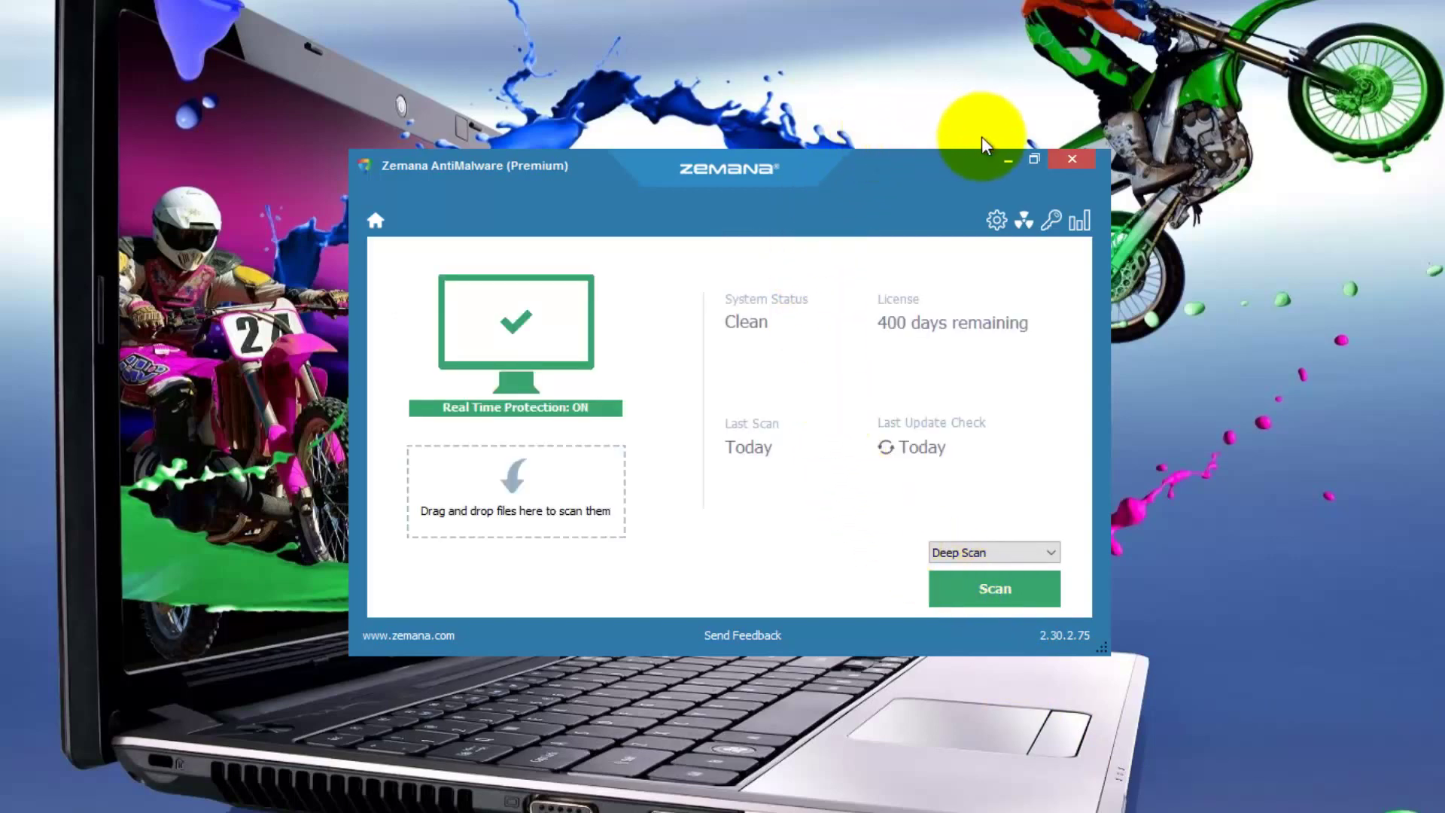
Inspect the quarantined items with their delete options and view the scan reports, ending on the home screen
left_click(1024, 222)
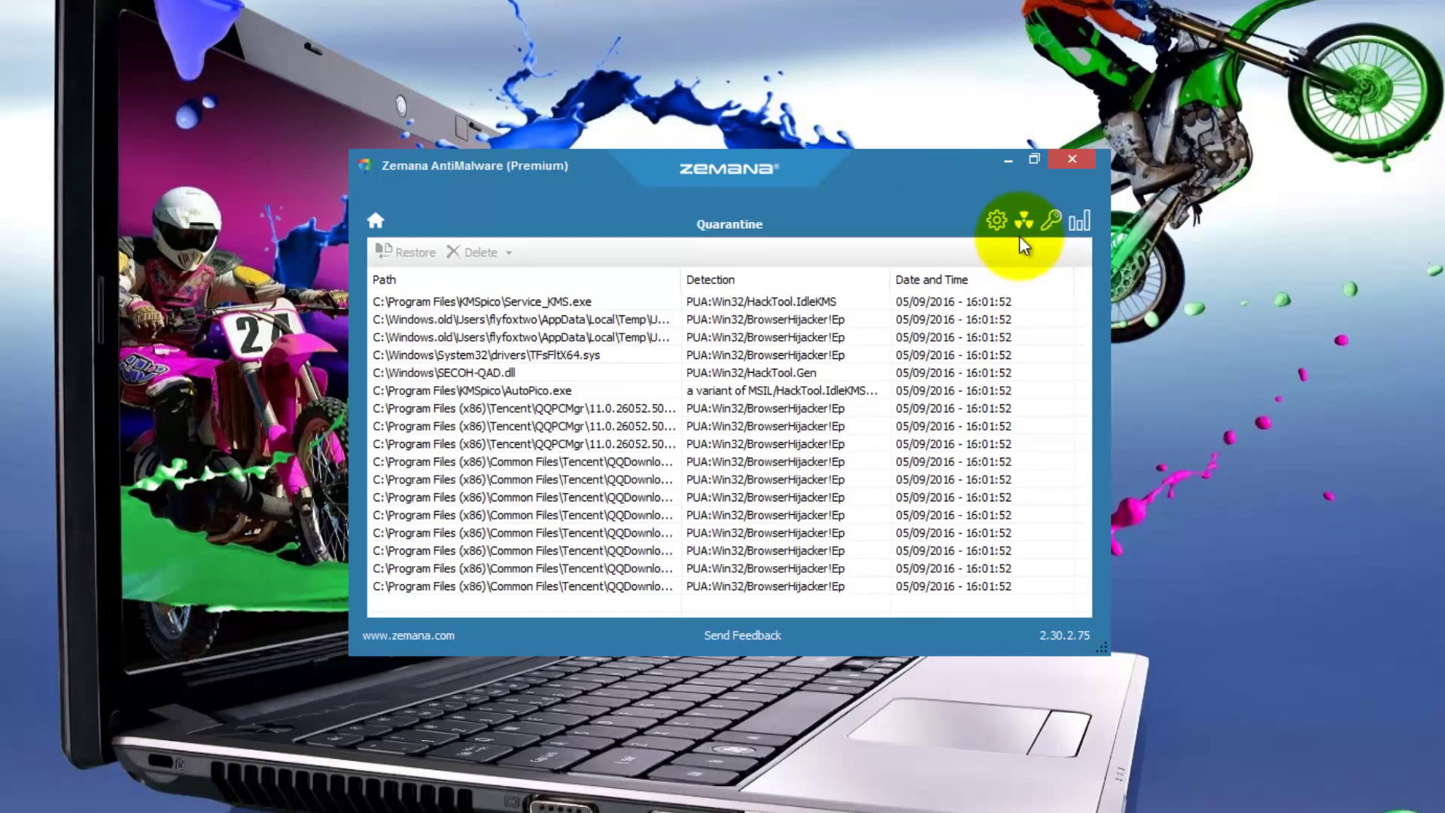
left_click(486, 319)
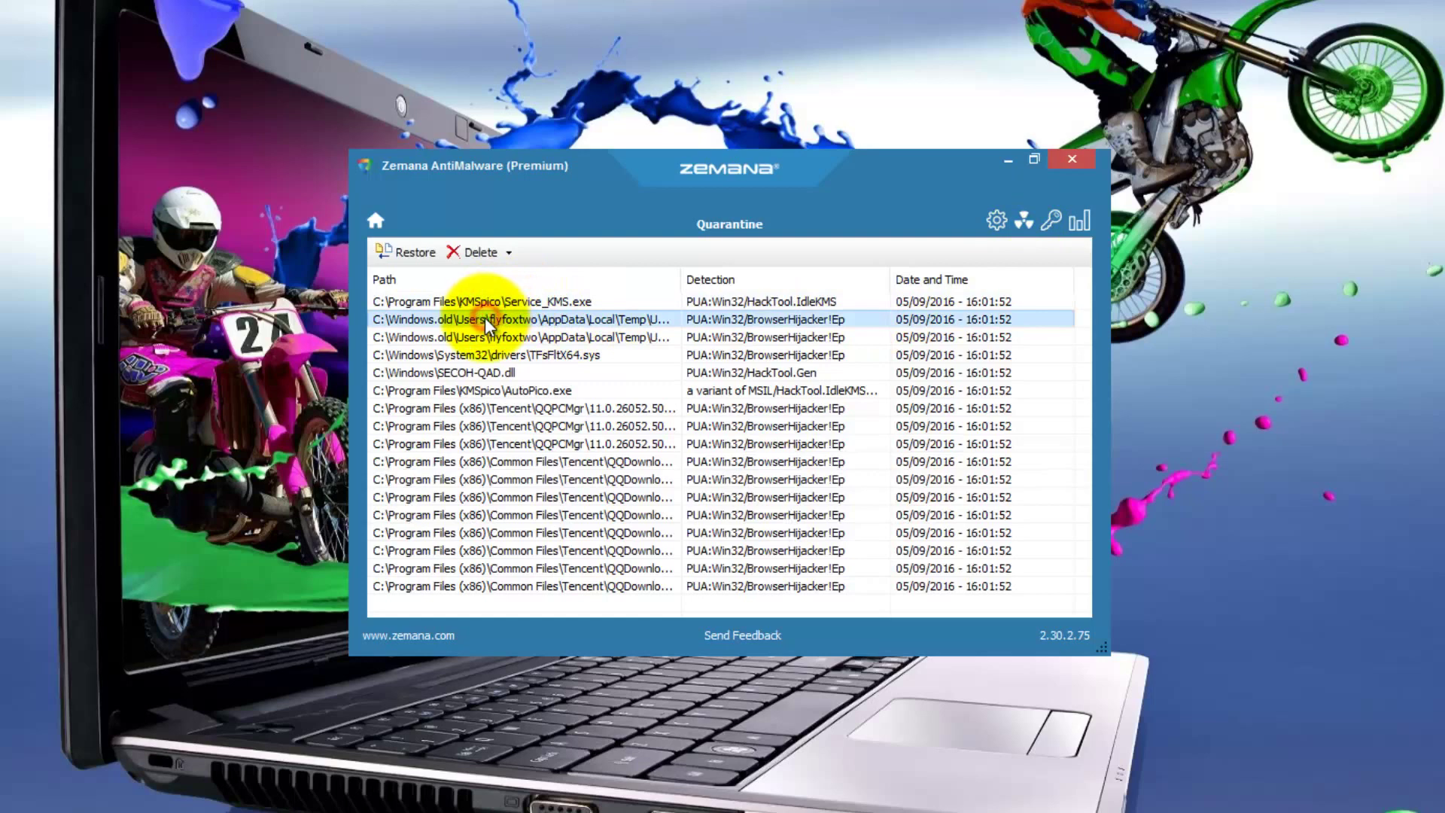
left_click(508, 253)
left_click(558, 246)
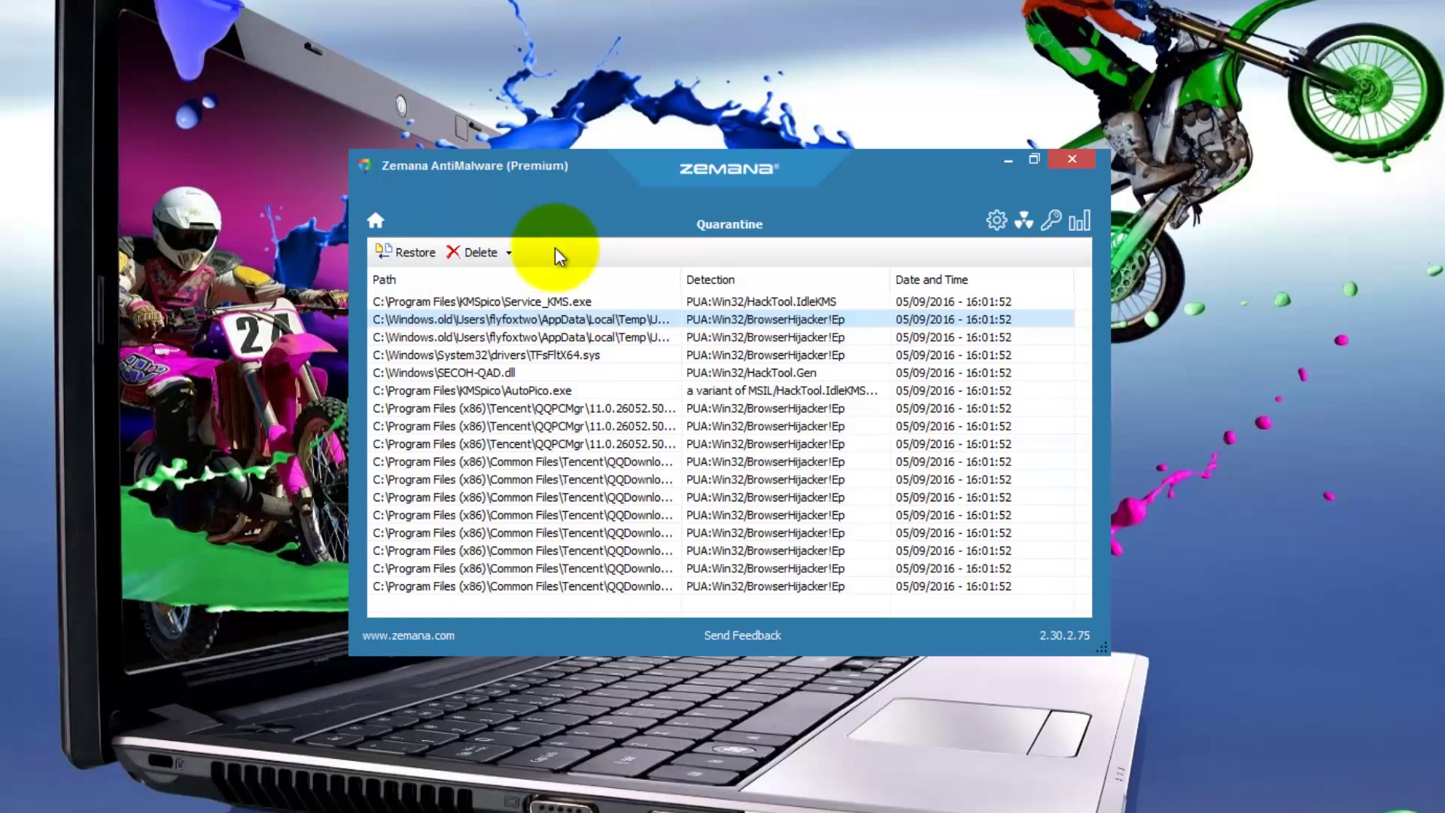
left_click(1081, 222)
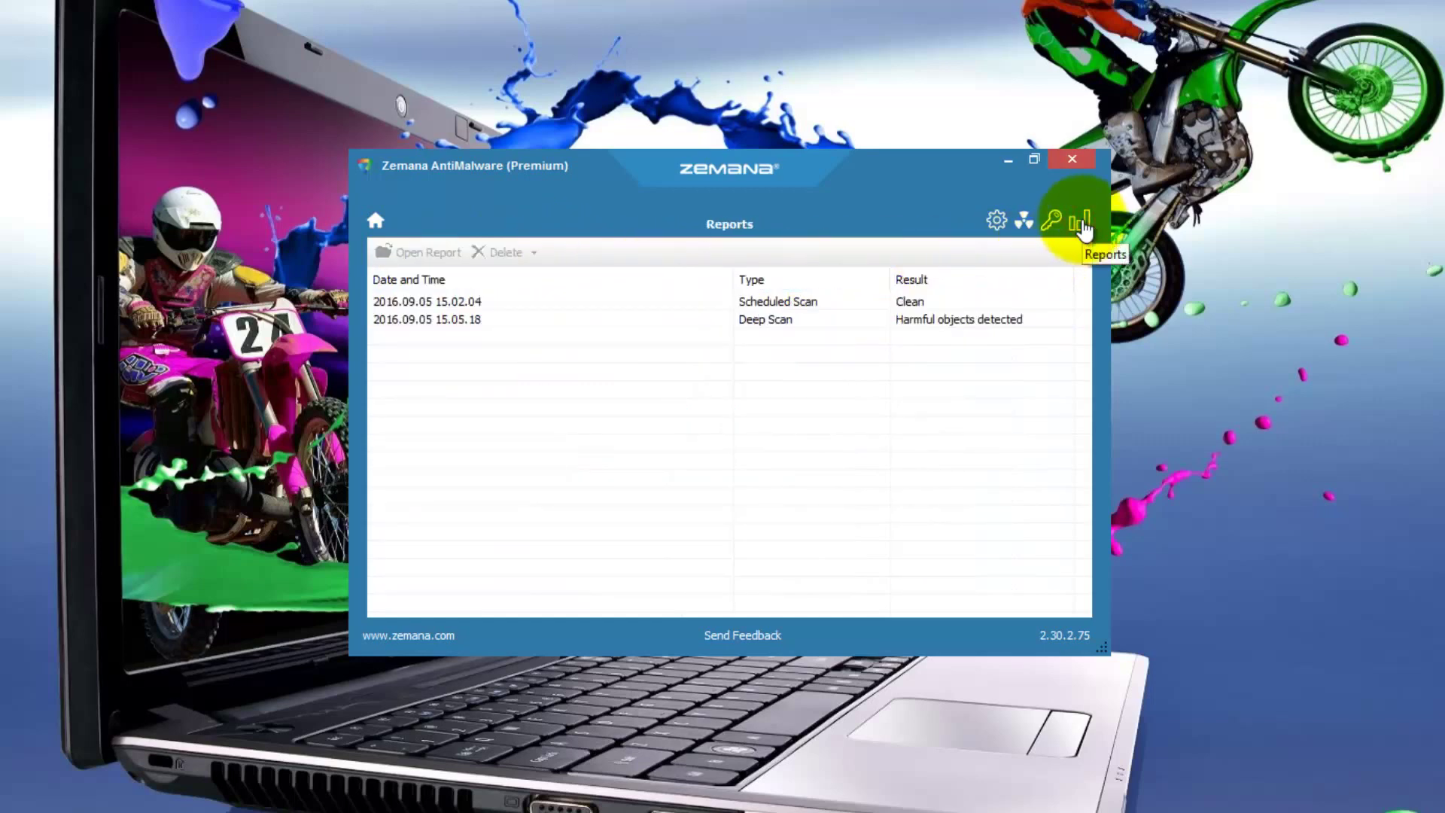
left_click(377, 224)
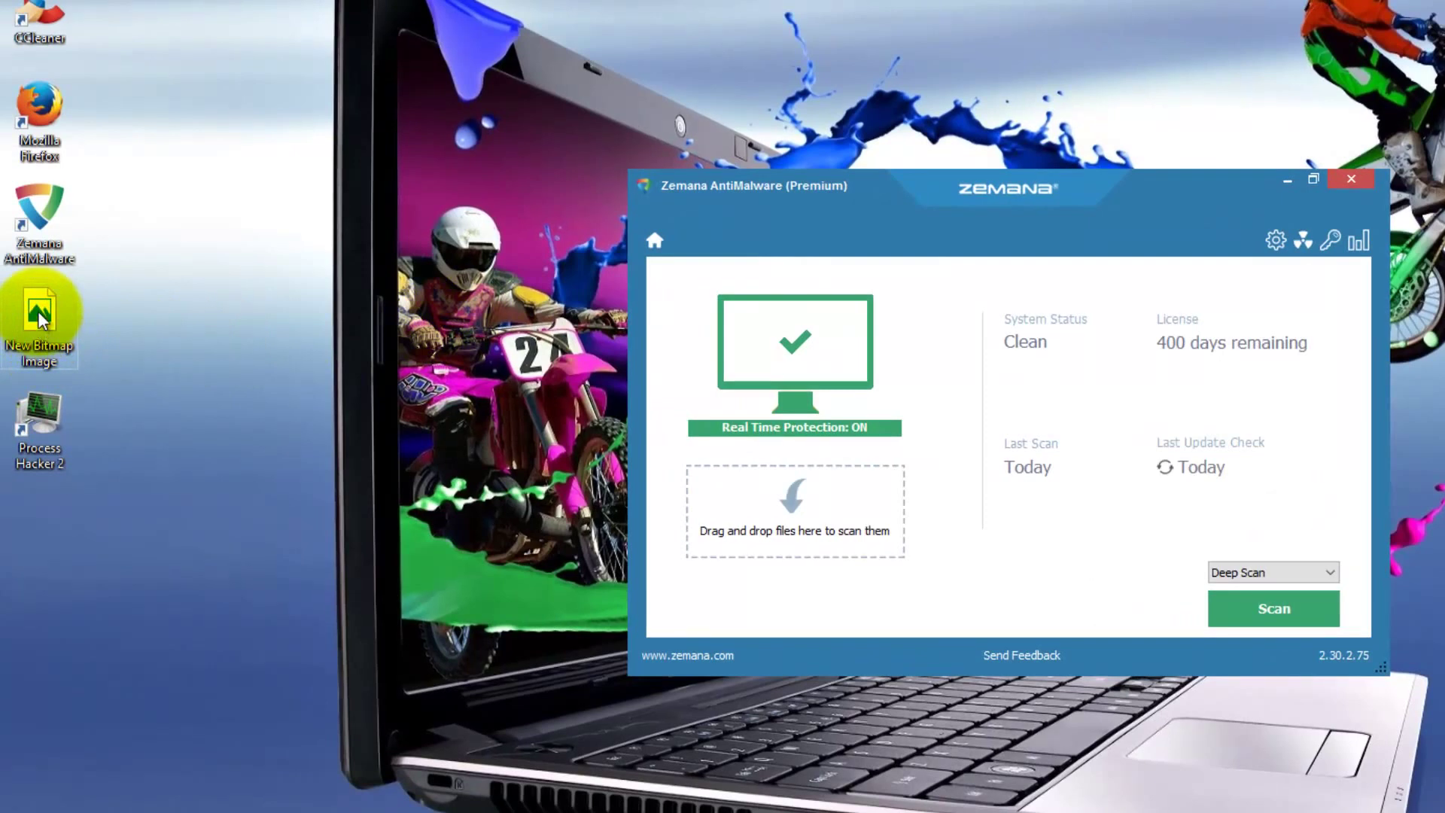
Run a custom scan on the desktop file New Bitmap Image, then close the antimalware window
left_click_drag(39, 325, 801, 506)
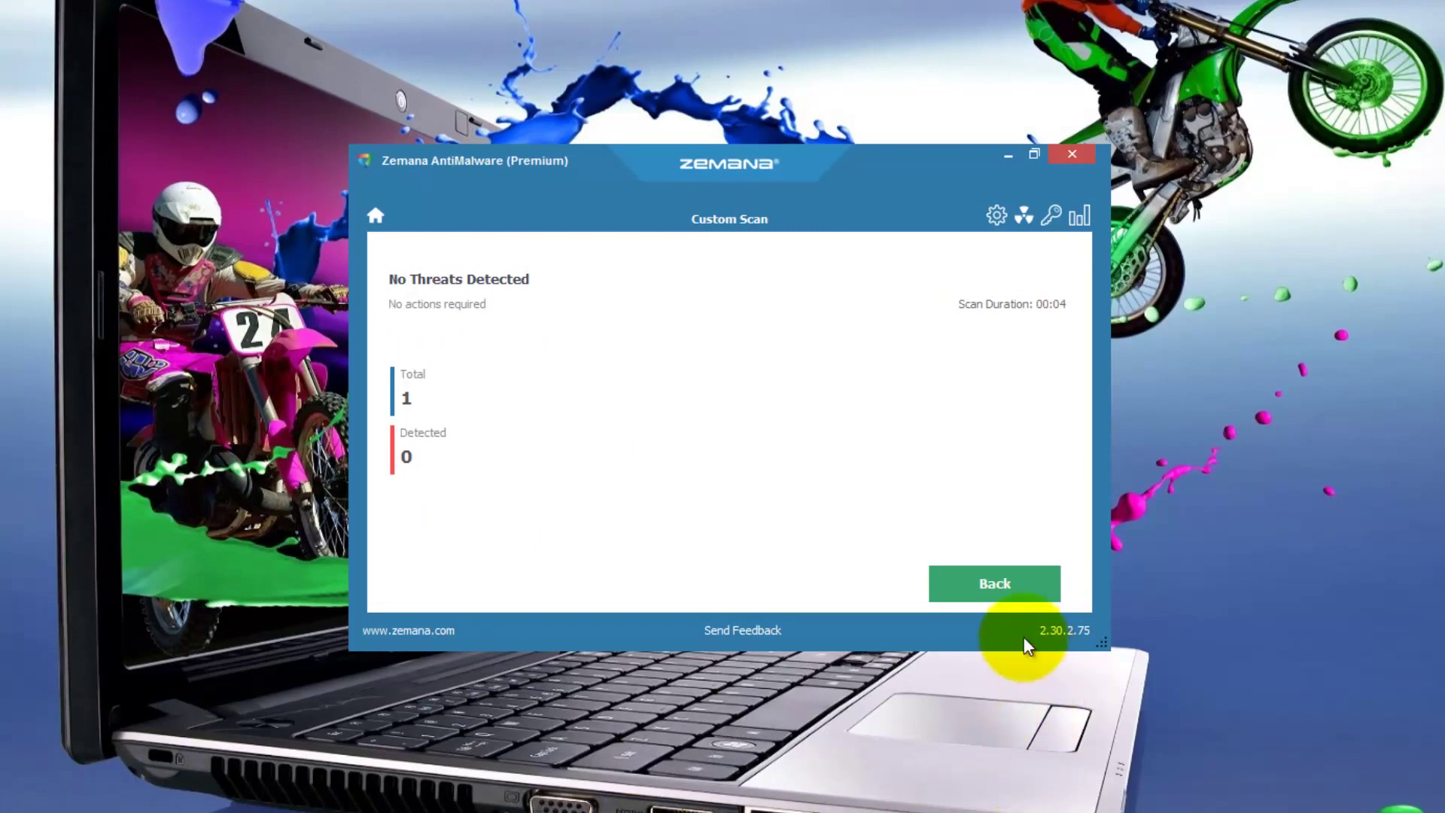
left_click(988, 594)
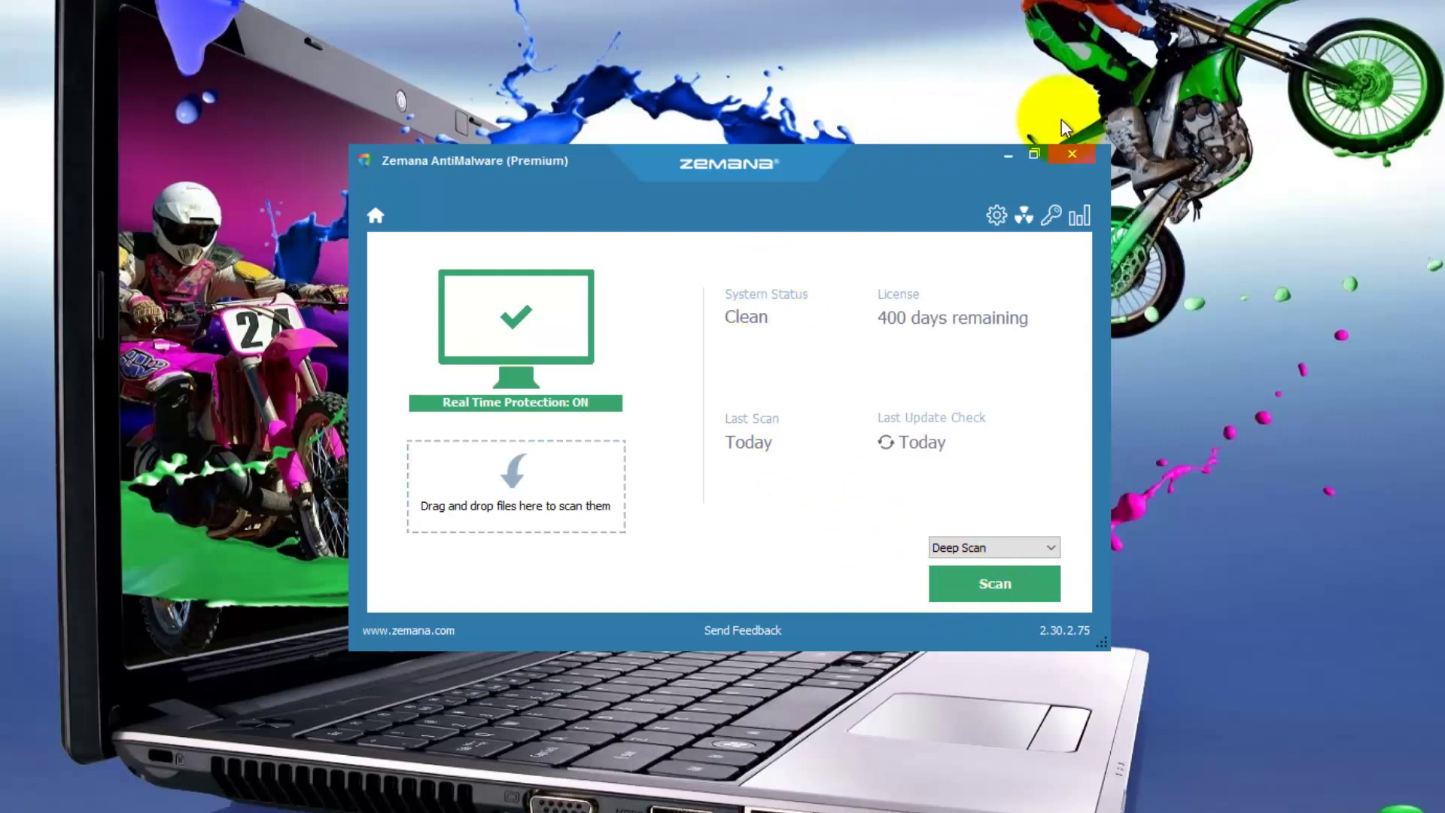
left_click(1072, 156)
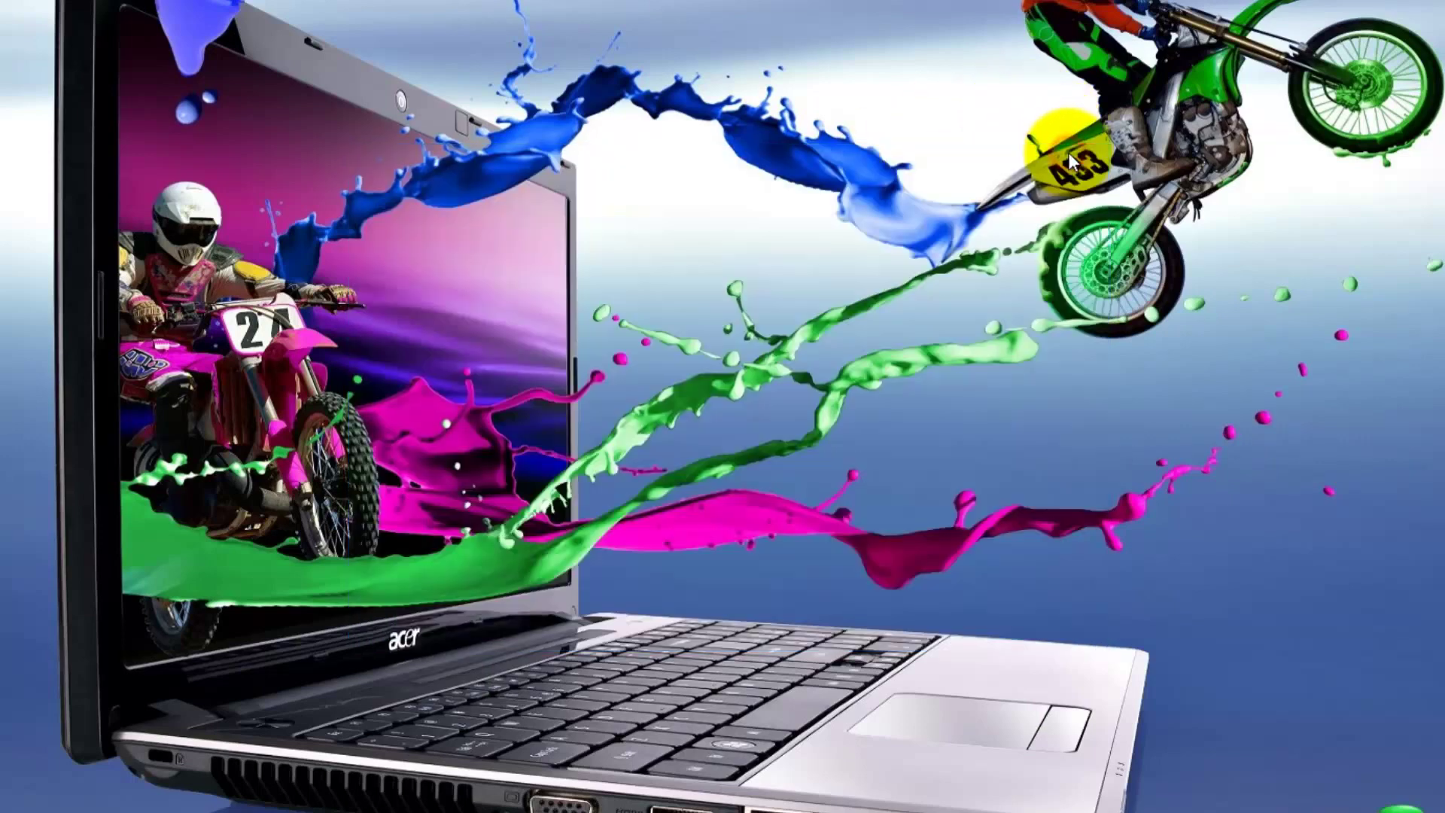